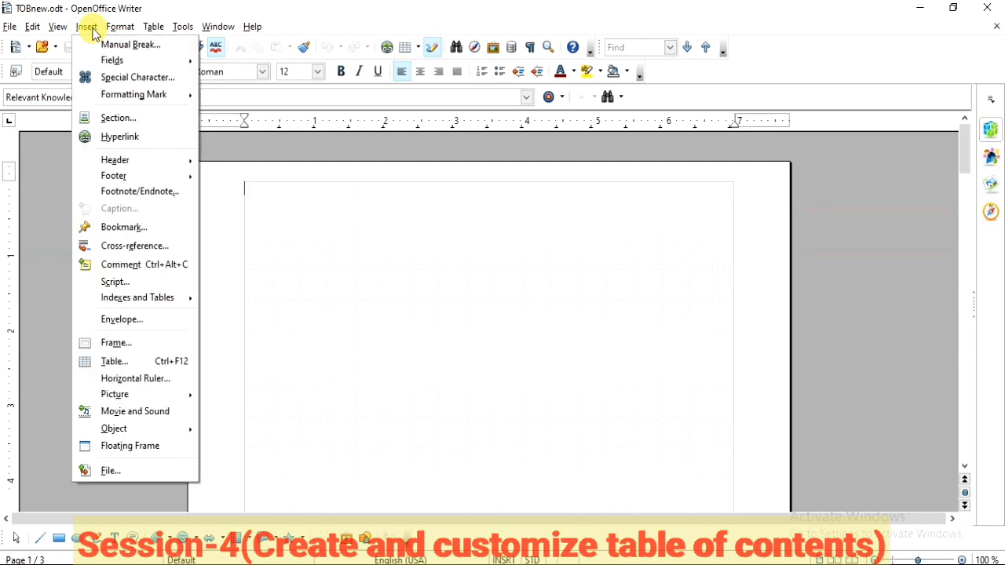
Step: Start inserting an index/table on the blank first page, toggling its preview off and back on
mouse_move(157, 305)
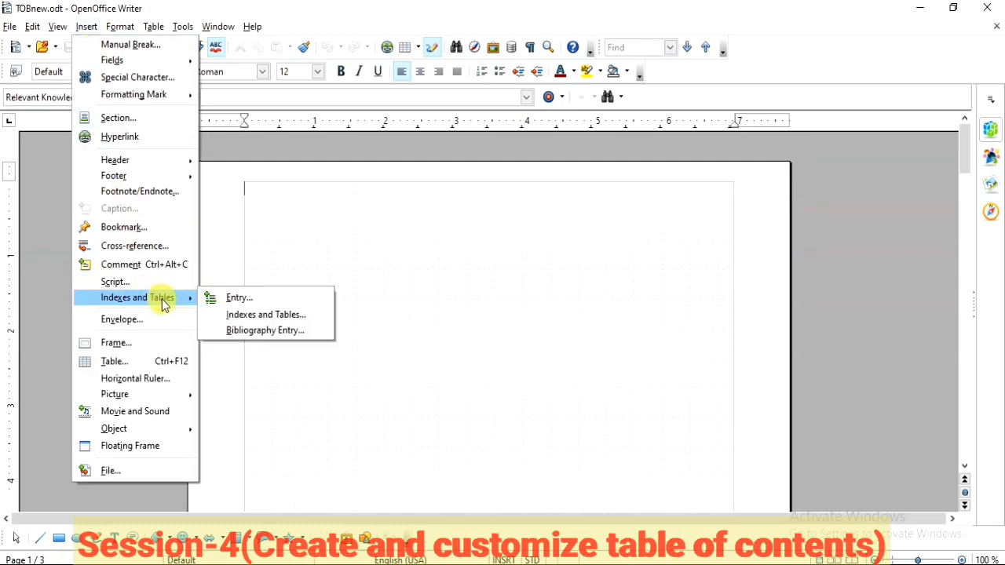
left_click(237, 315)
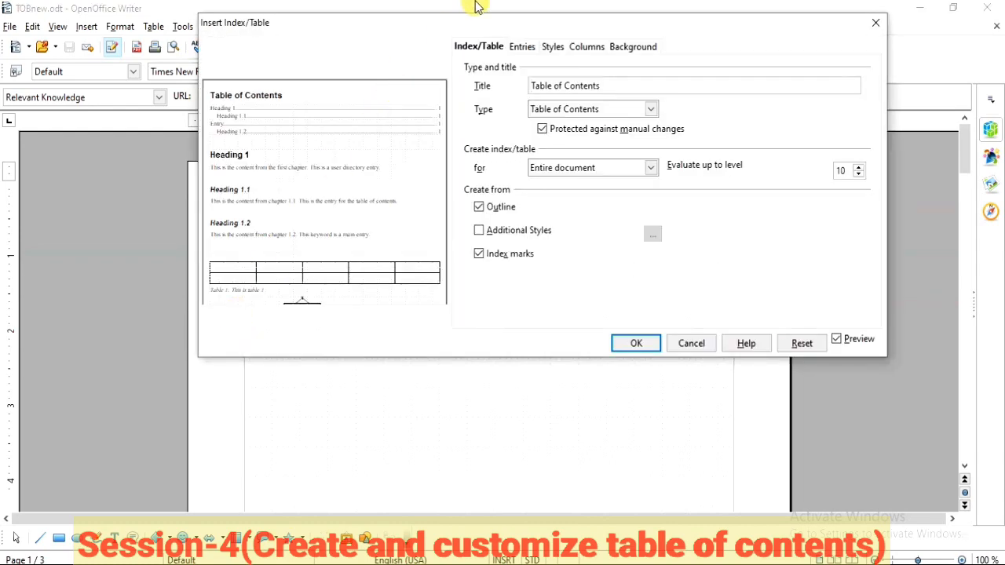
left_click_drag(460, 27, 383, 59)
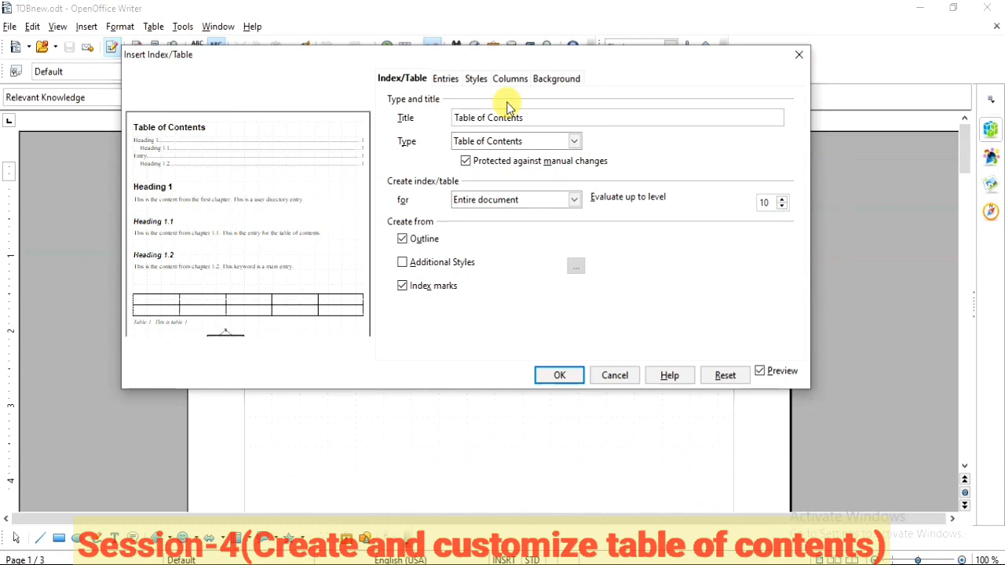
left_click_drag(303, 61, 528, 22)
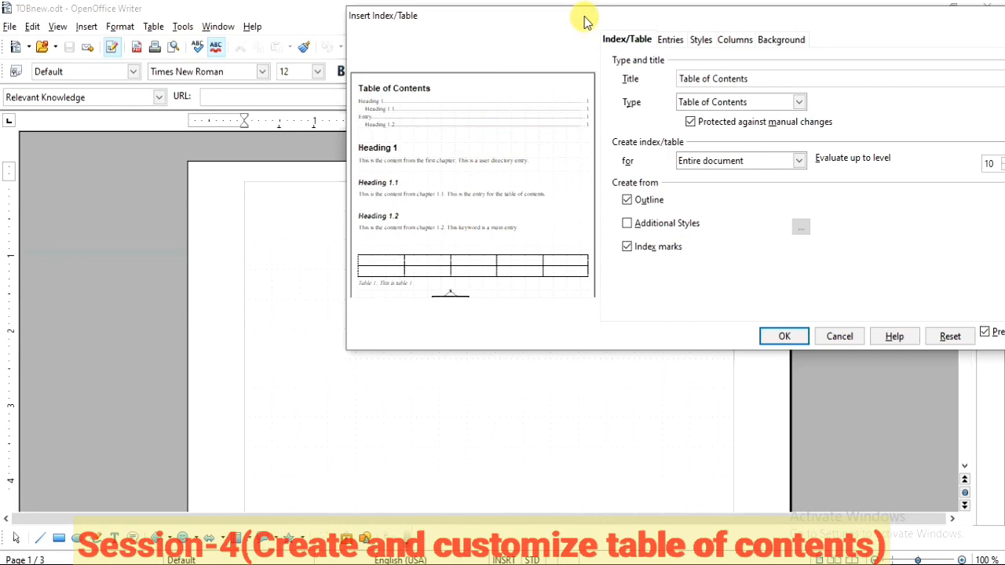
left_click_drag(511, 29, 360, 43)
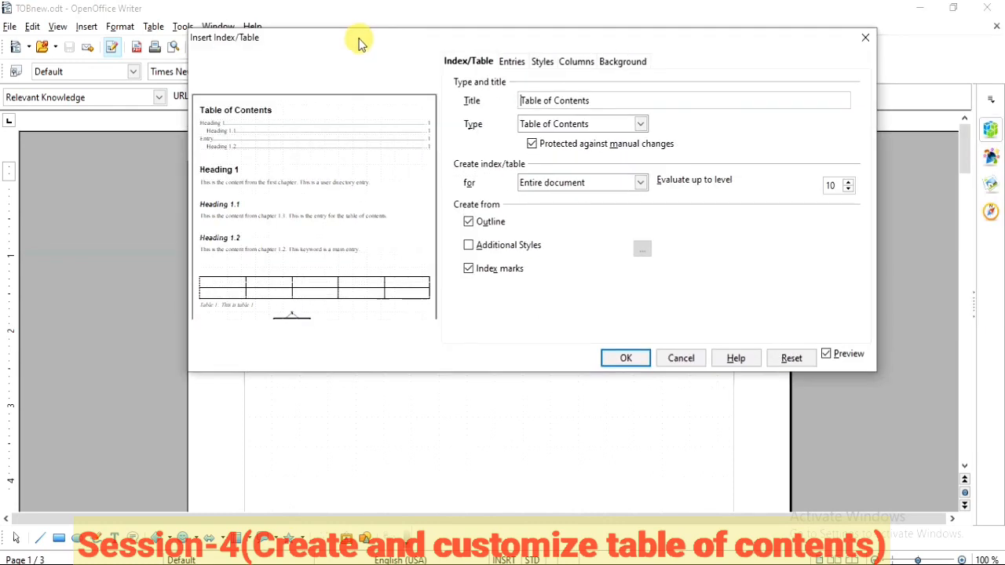
left_click(828, 355)
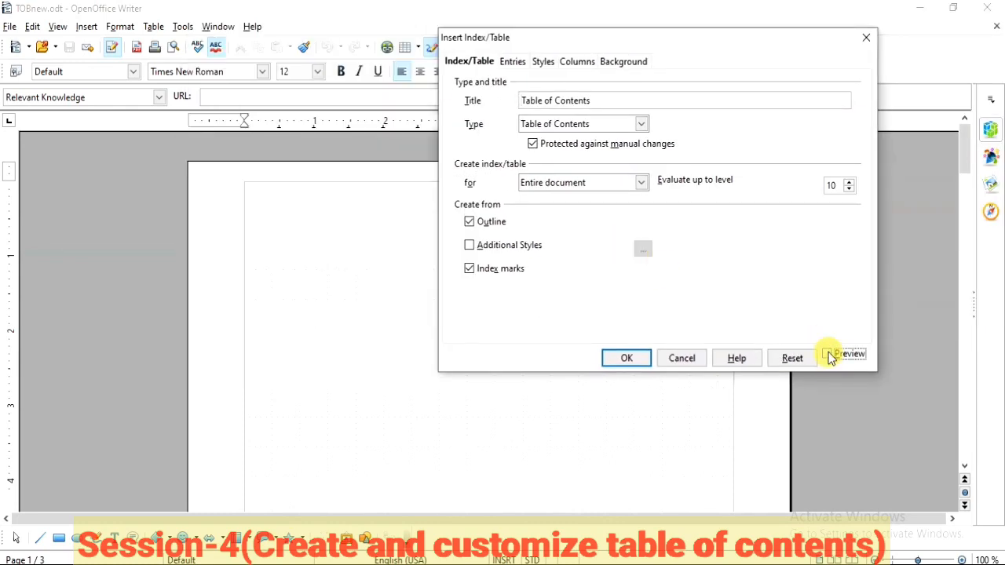
left_click(828, 355)
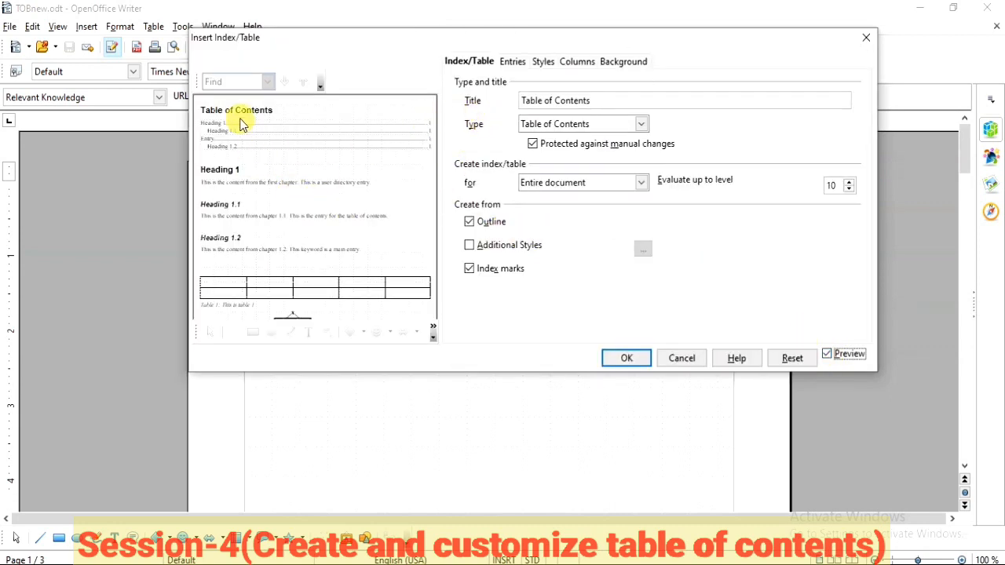
Step: Replace the index title with "Information Technology"
left_click_drag(610, 100, 497, 99)
type("I")
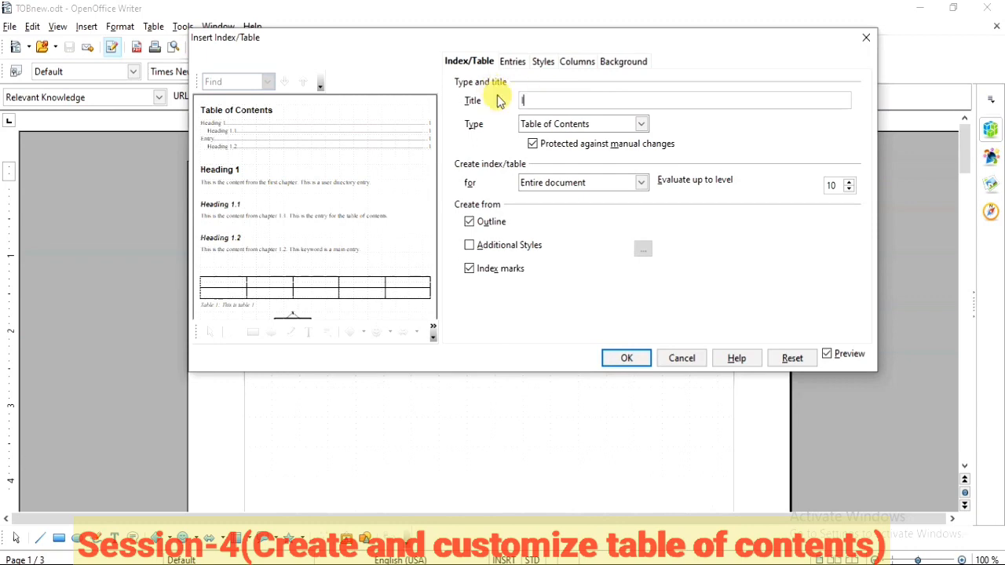
type("nformation T")
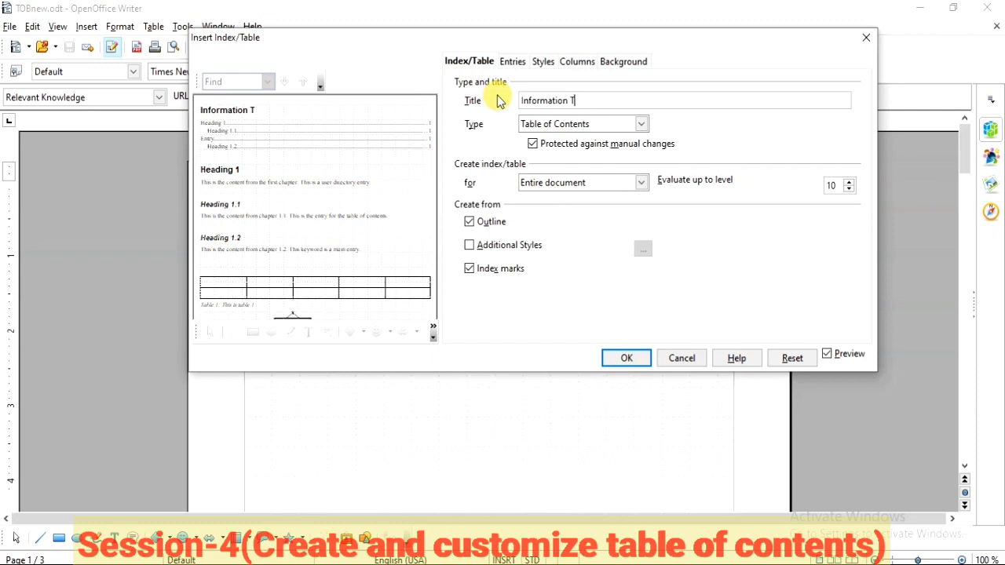
type("echnology")
Step: Review the available index types and scopes, keeping Table of Contents for the entire document
left_click(643, 124)
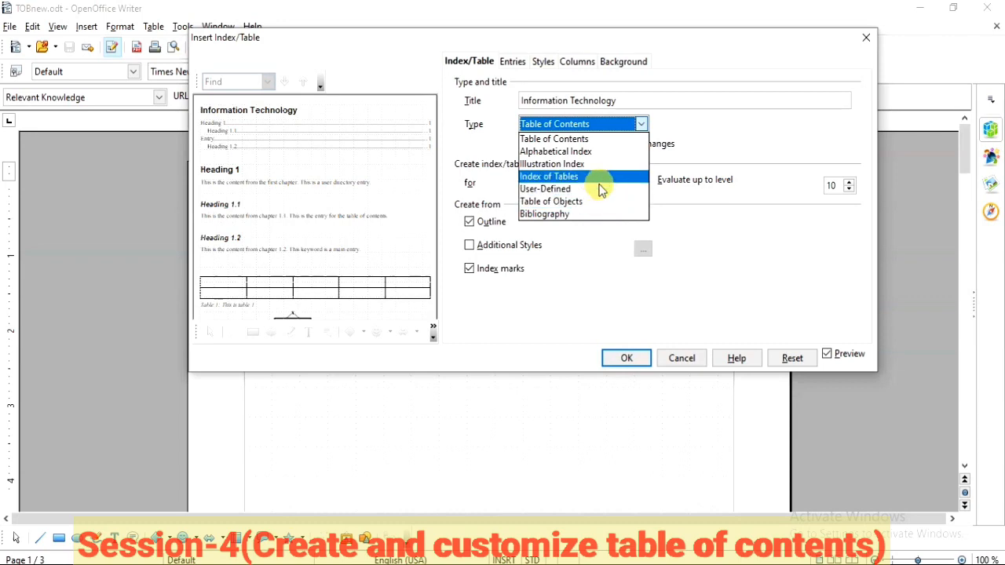
left_click(706, 130)
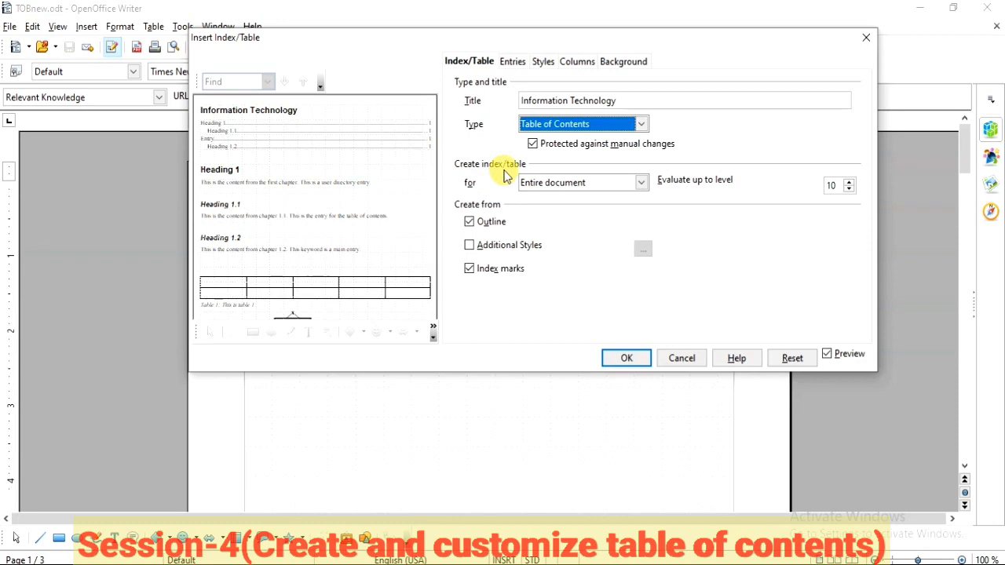
left_click(641, 185)
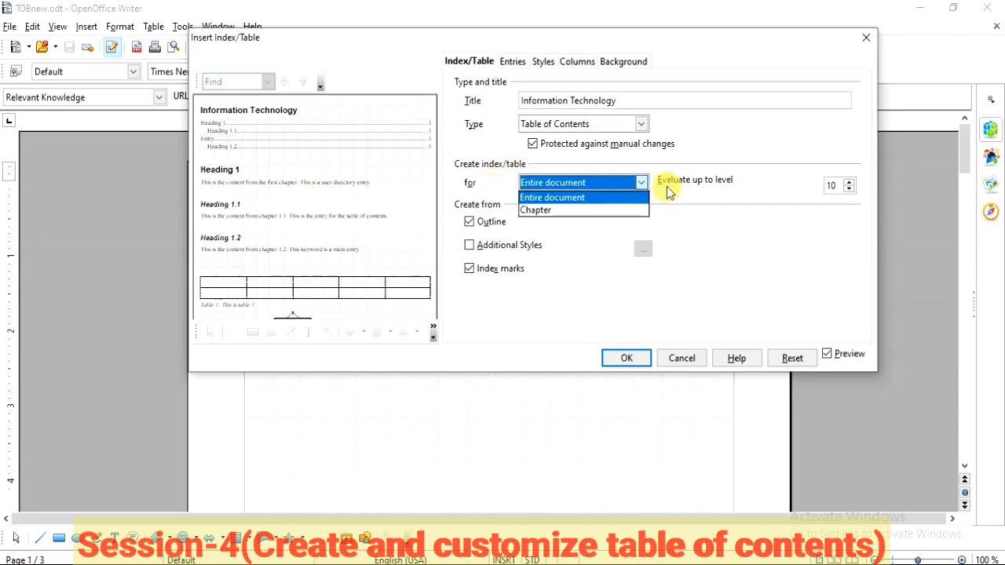
left_click(673, 197)
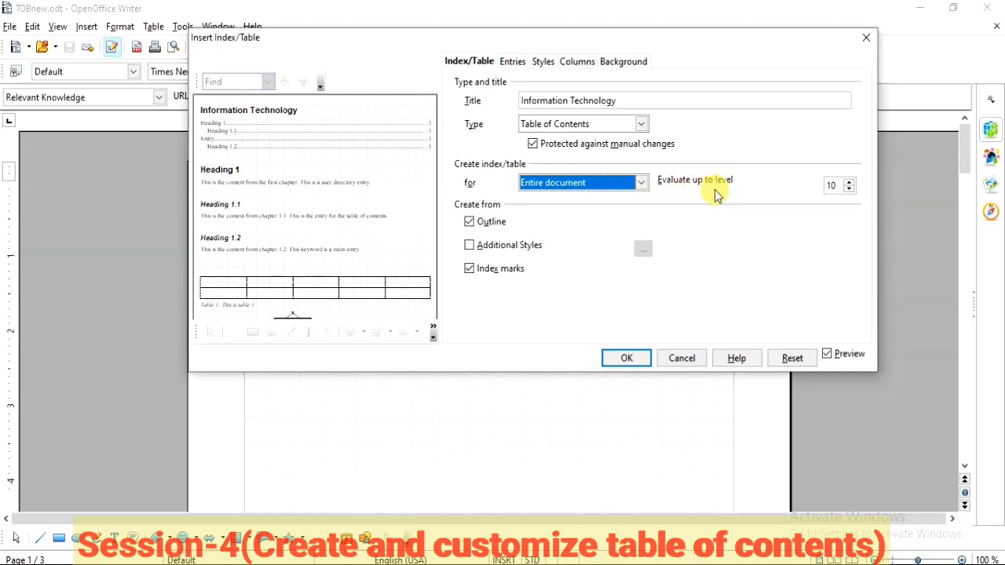
Step: Set the table of contents to evaluate up to level 3 and insert it
left_click(851, 187)
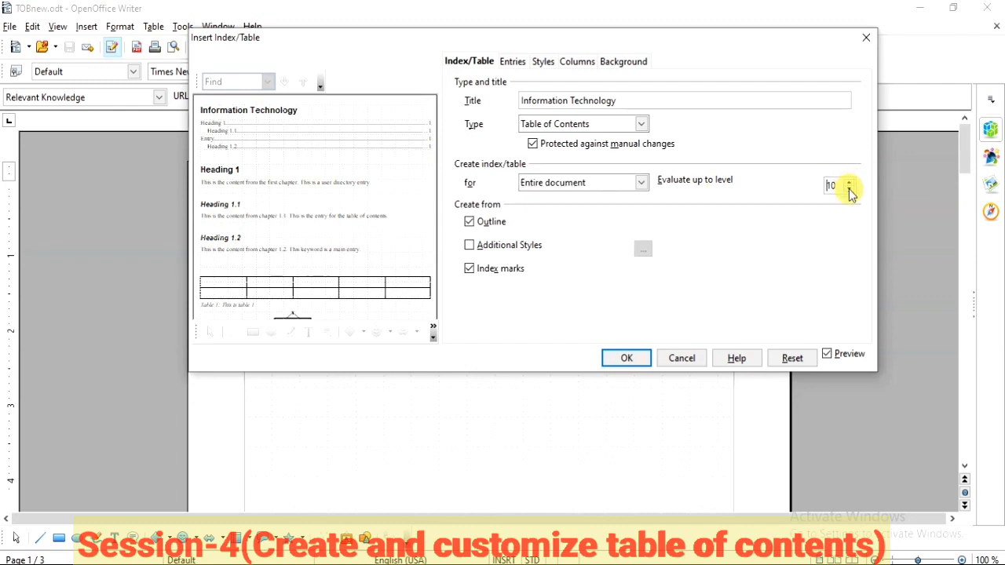
left_click(852, 192)
left_click(851, 193)
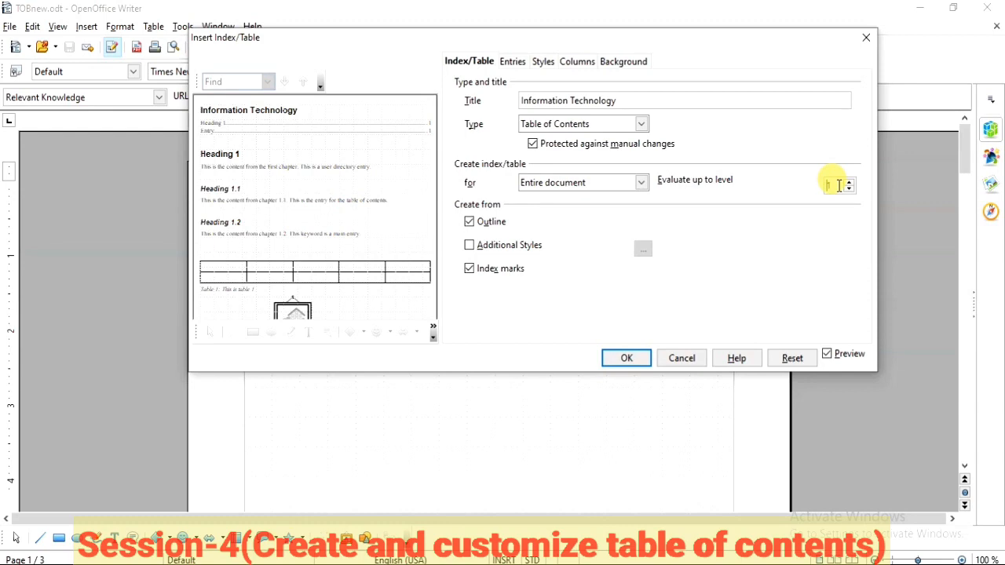
double_click(839, 184)
type("3")
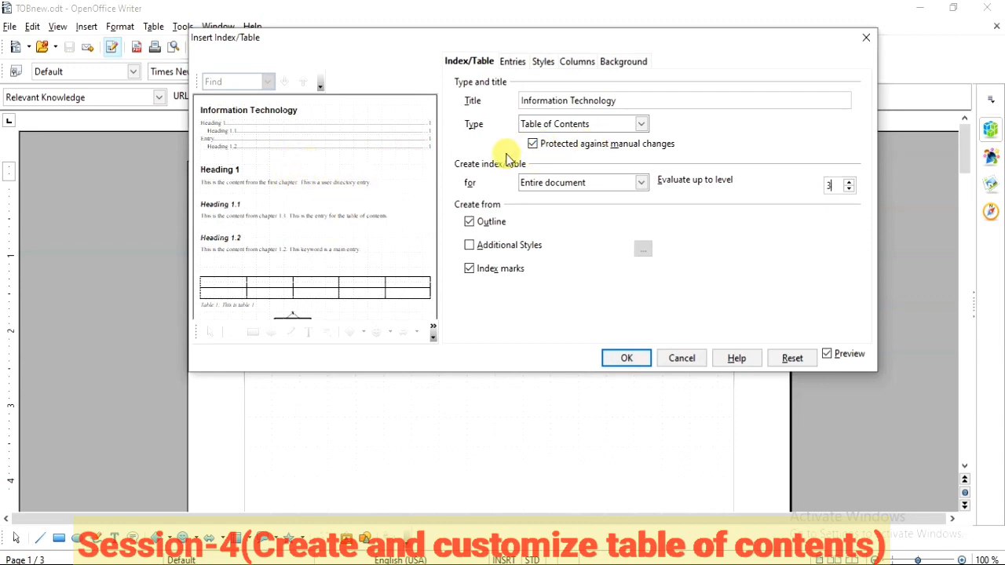
left_click(623, 359)
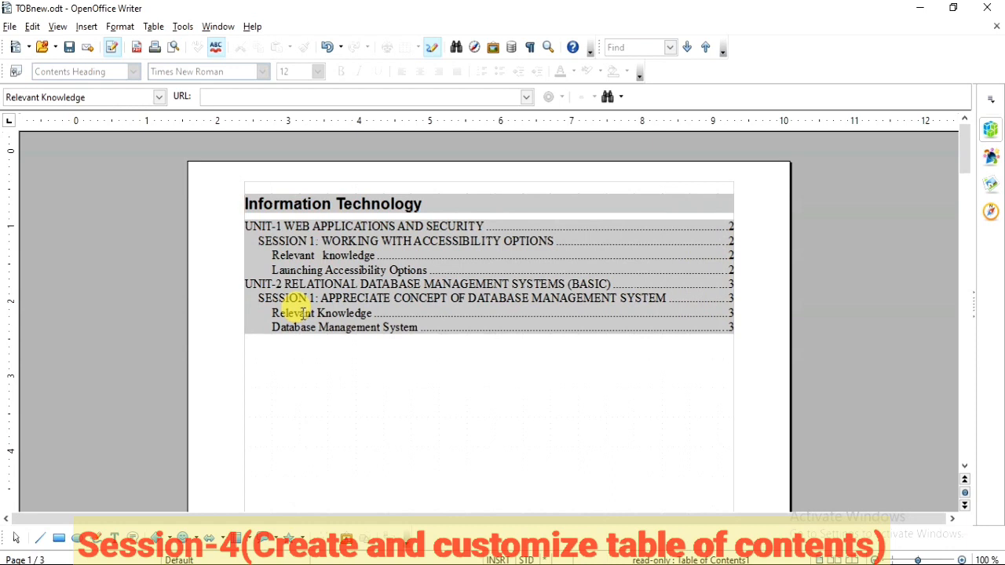
double_click(526, 239)
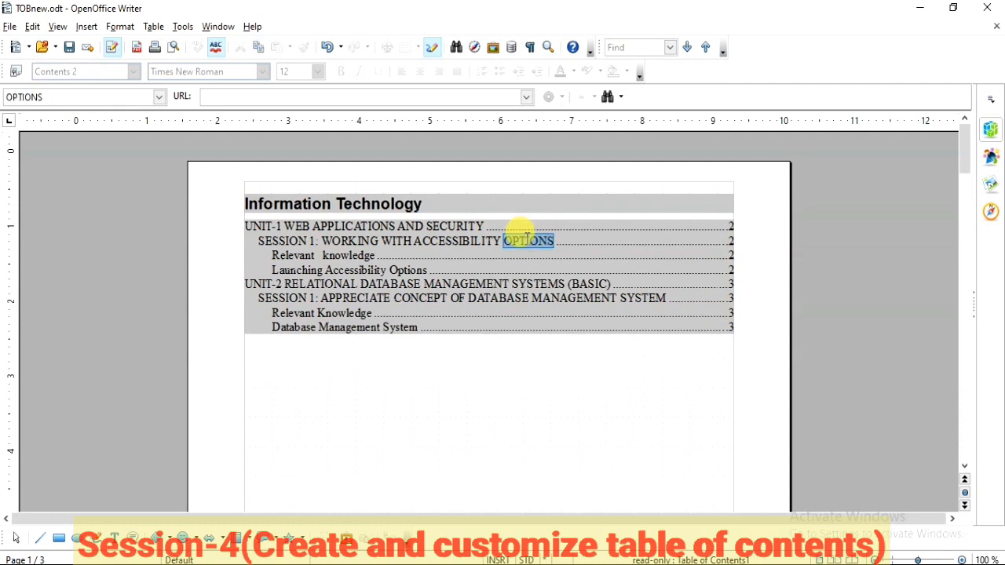
left_click(552, 241)
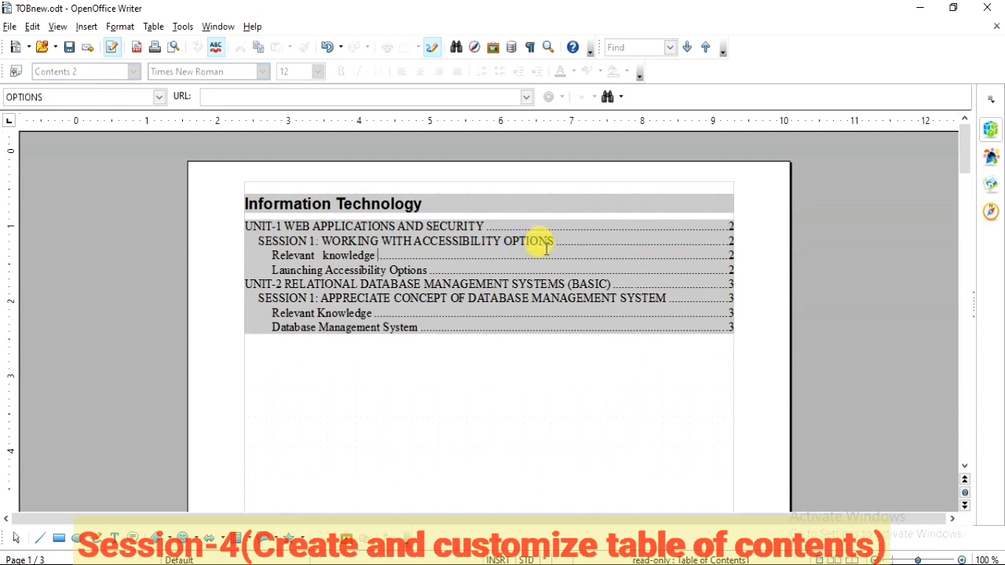
key("shift+Down")
left_click(551, 241)
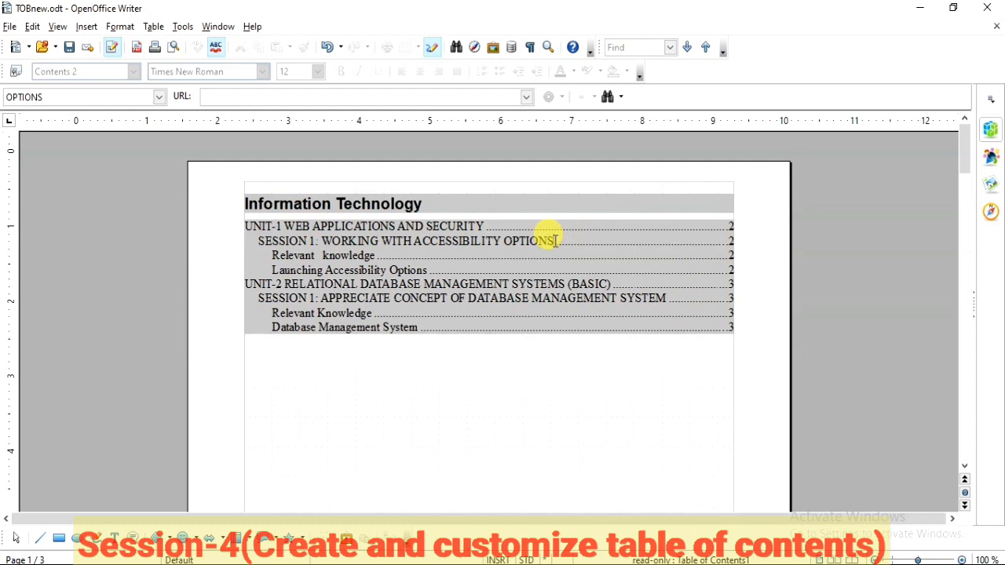
Step: Open the inserted table of contents for editing, look over its settings and close them without changes
left_click(493, 256)
right_click(494, 256)
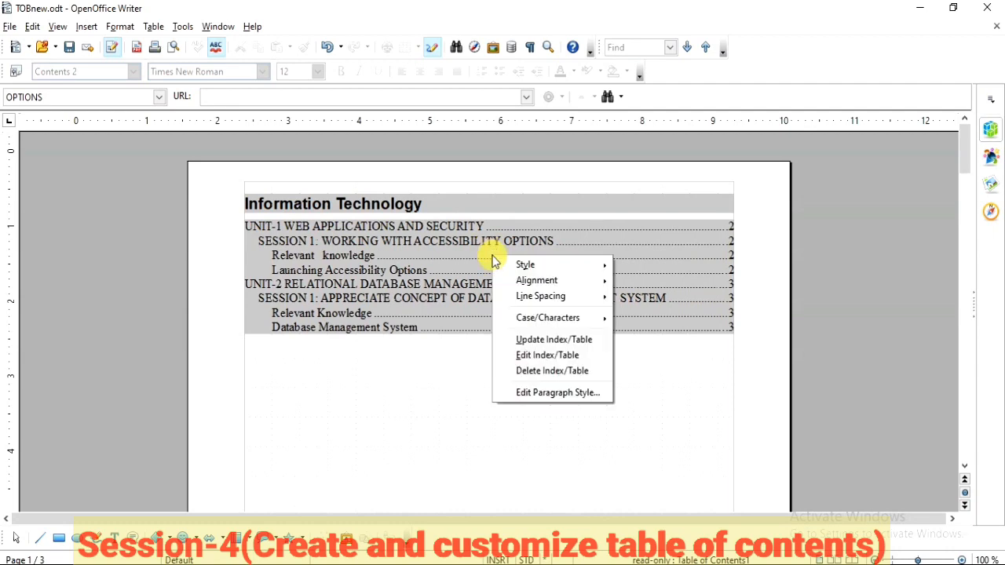
left_click(523, 355)
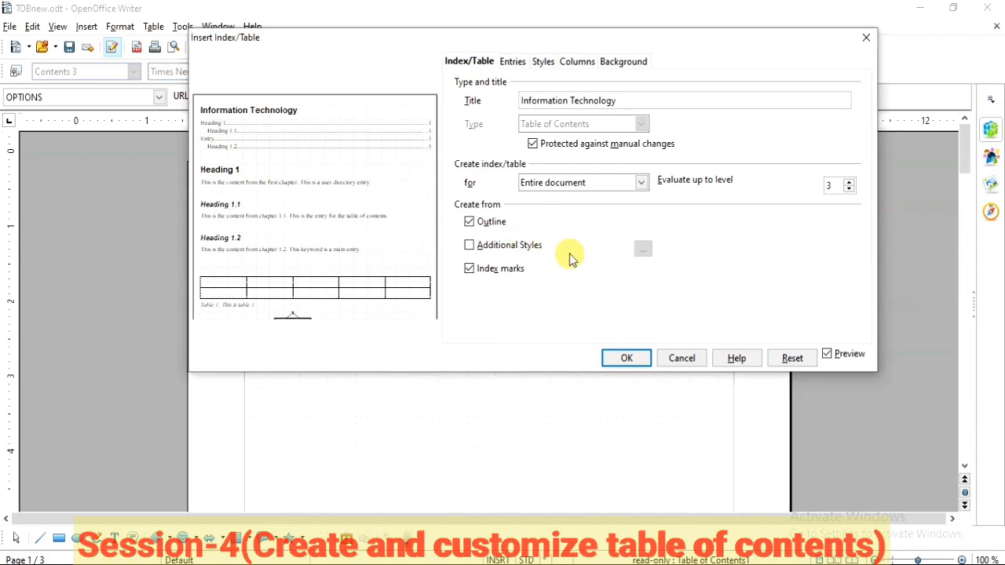
left_click(680, 360)
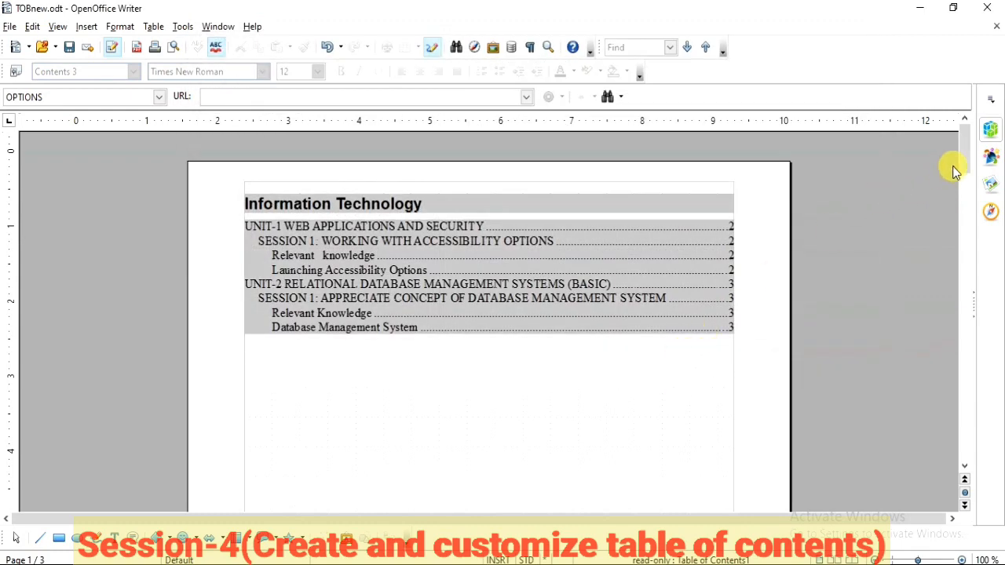
Step: Delete the word "knowledge" from the "Relevant knowledge" heading under Unit-1, Session 1 on page 2
left_click_drag(965, 157, 969, 280)
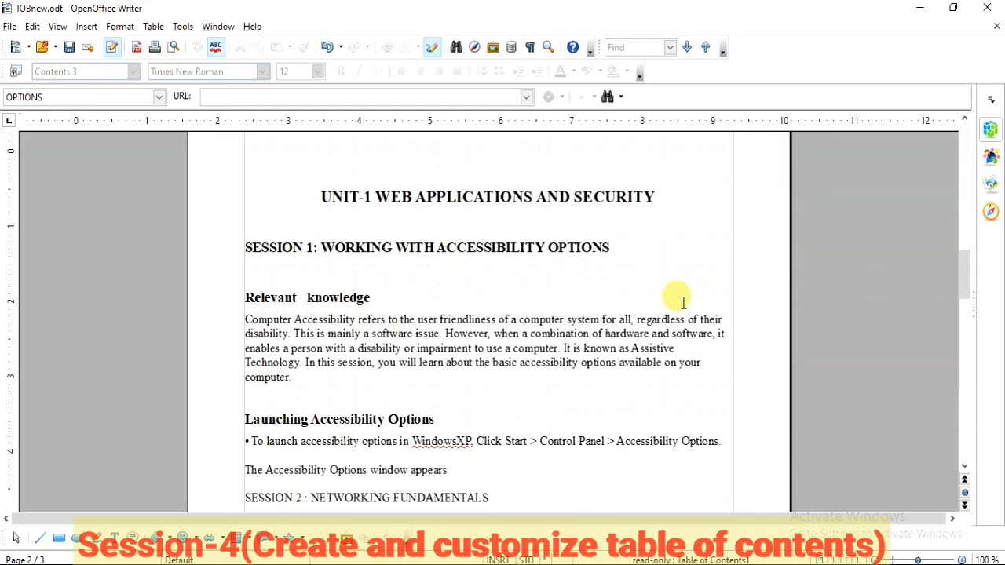
left_click_drag(387, 299, 308, 298)
key("Delete")
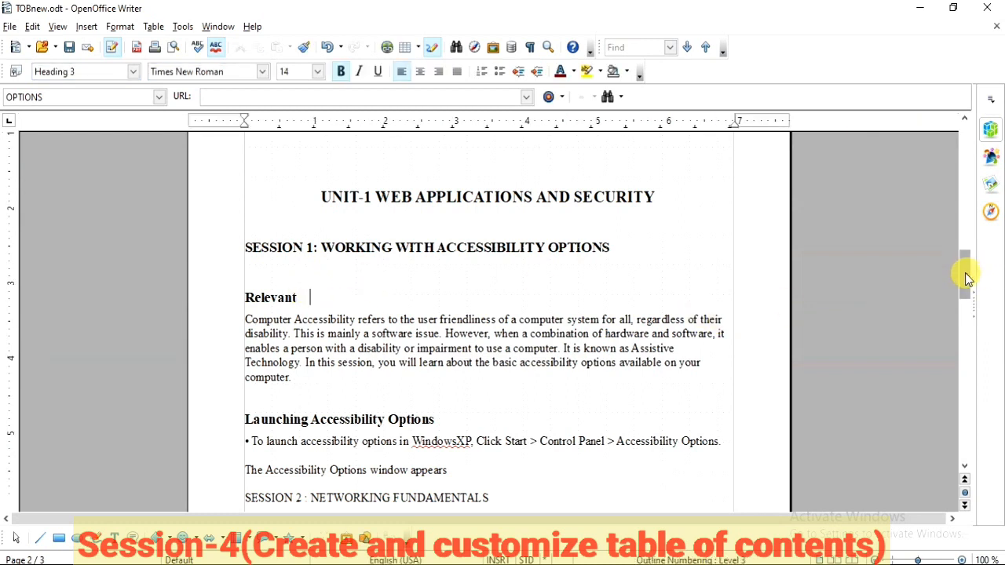
Step: Update the table of contents on page 1 to reflect the edited heading
left_click_drag(969, 271, 972, 129)
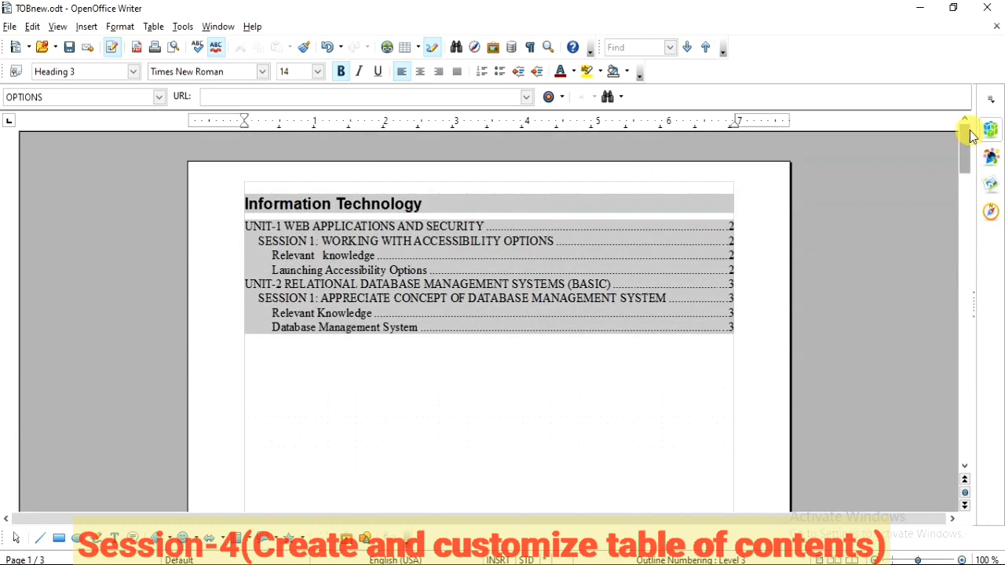
left_click(496, 364)
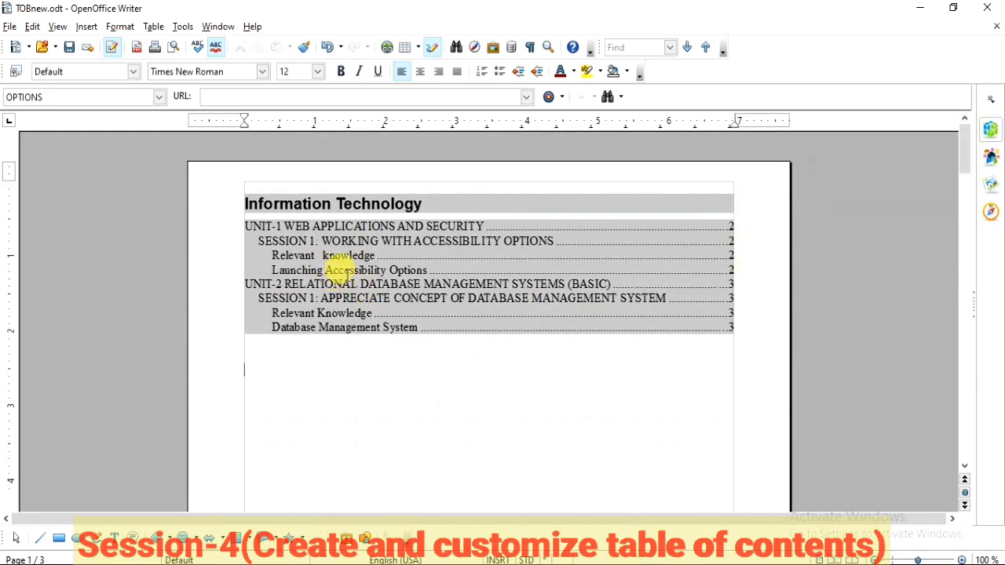
right_click(458, 266)
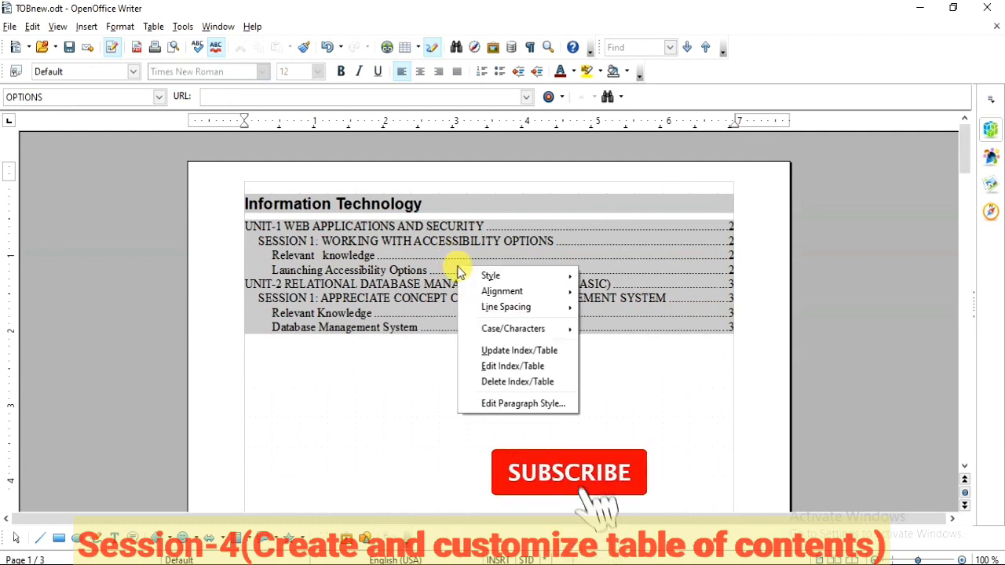
left_click(506, 351)
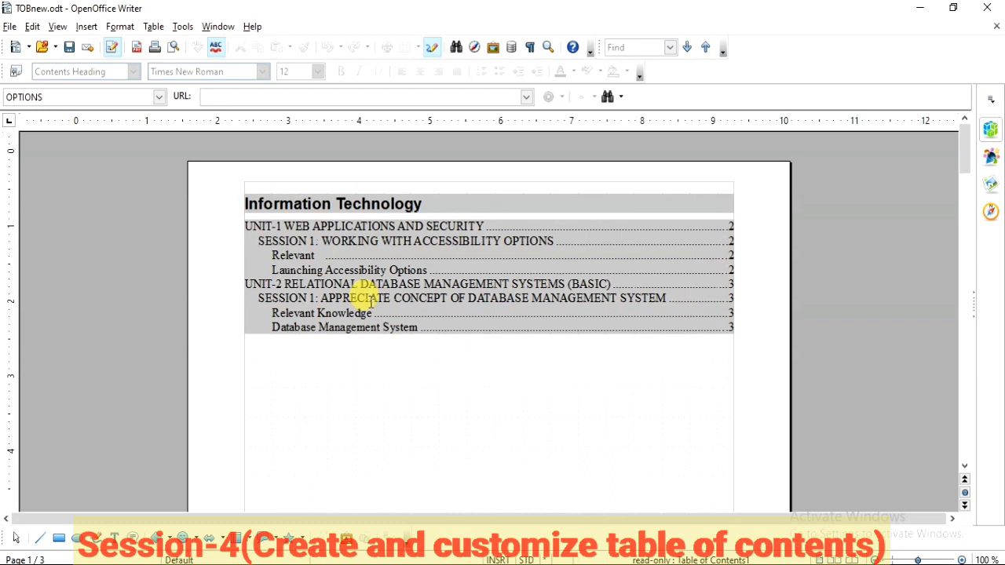
Step: Review the updated table's title, scope, level and source options, leaving them unchanged
right_click(462, 265)
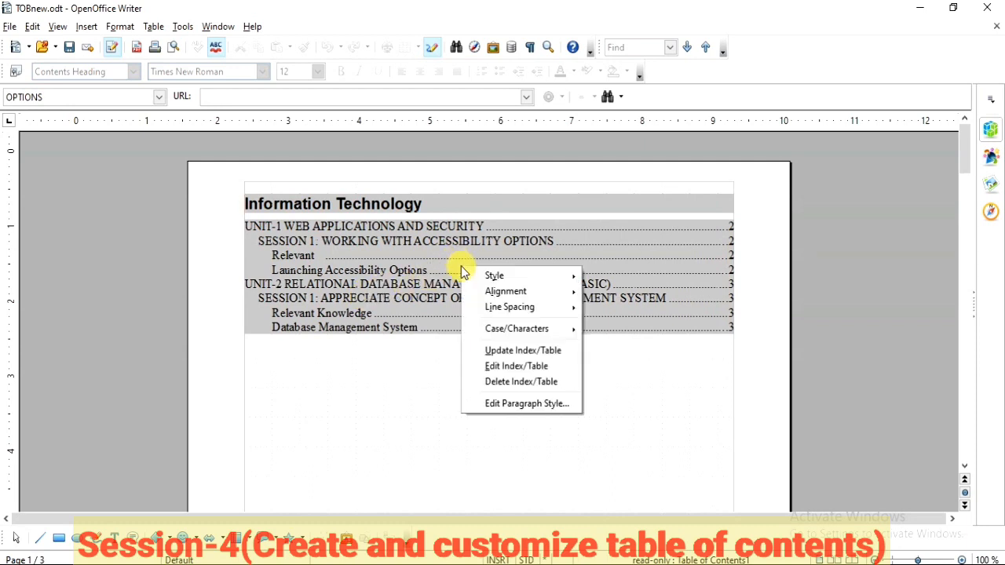
left_click(516, 368)
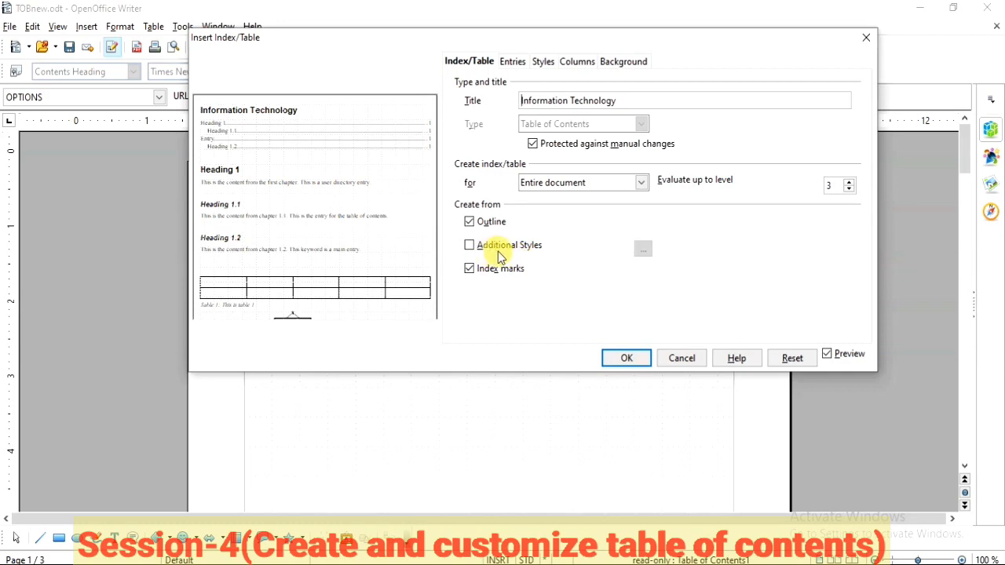
left_click(681, 358)
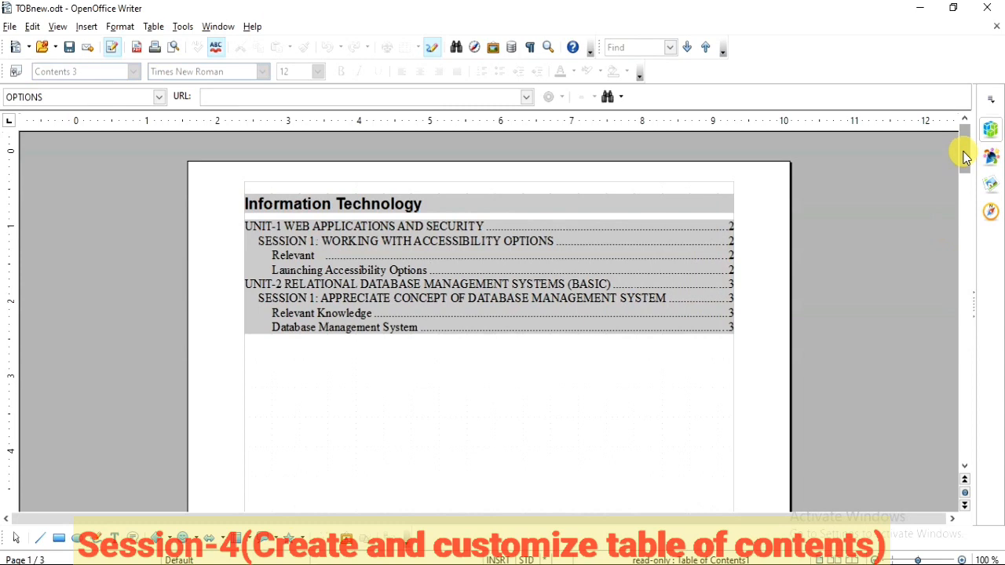
Step: Apply the Index paragraph style to the "Relevant" heading under Unit-1, Session 1 on page 2
left_click_drag(965, 156, 956, 292)
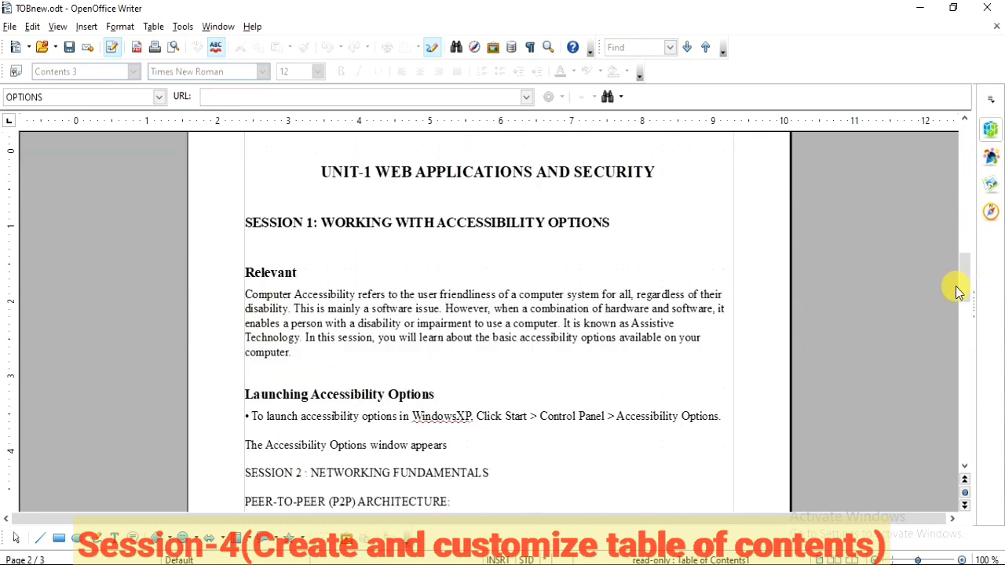
left_click(290, 270)
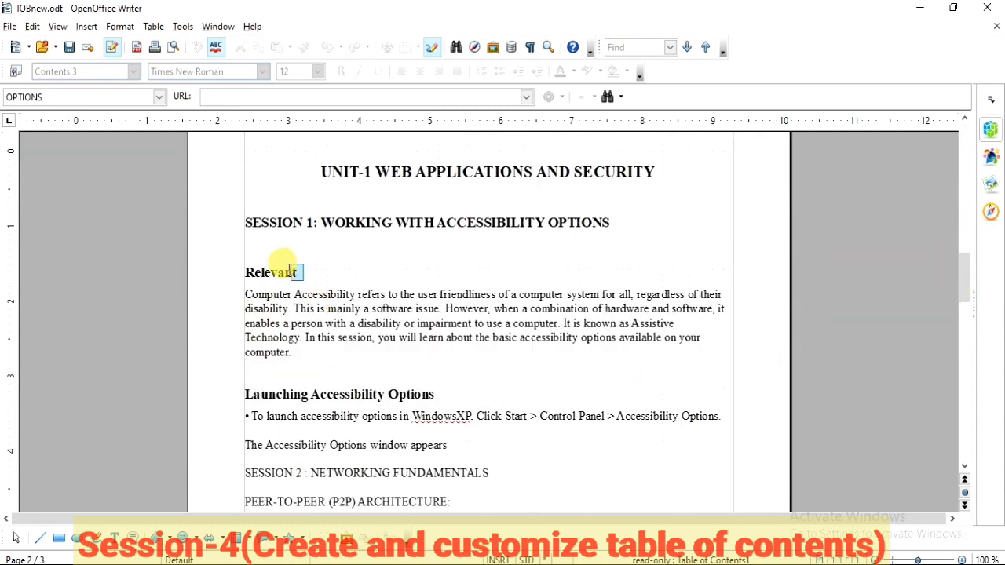
left_click_drag(291, 271, 242, 265)
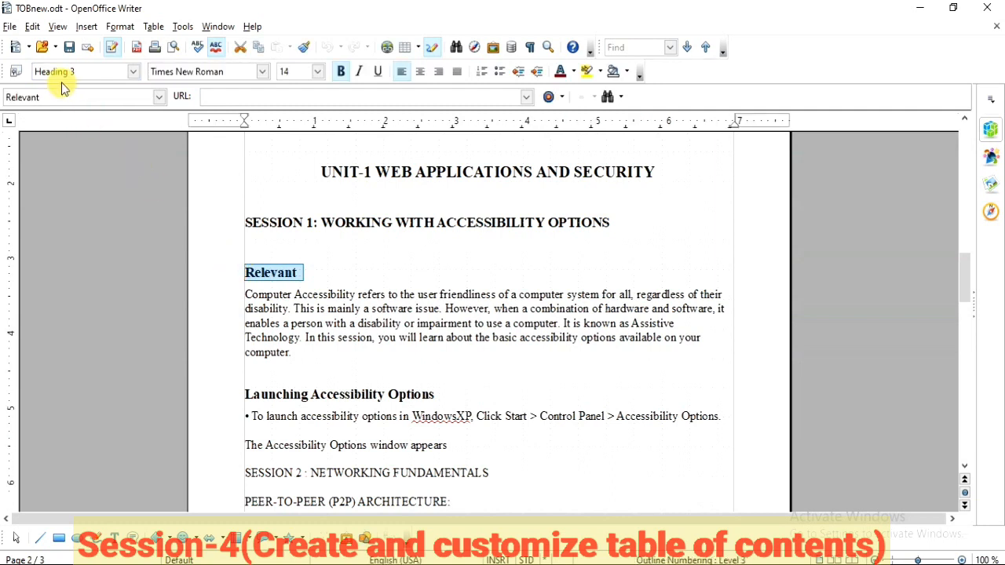
left_click(135, 73)
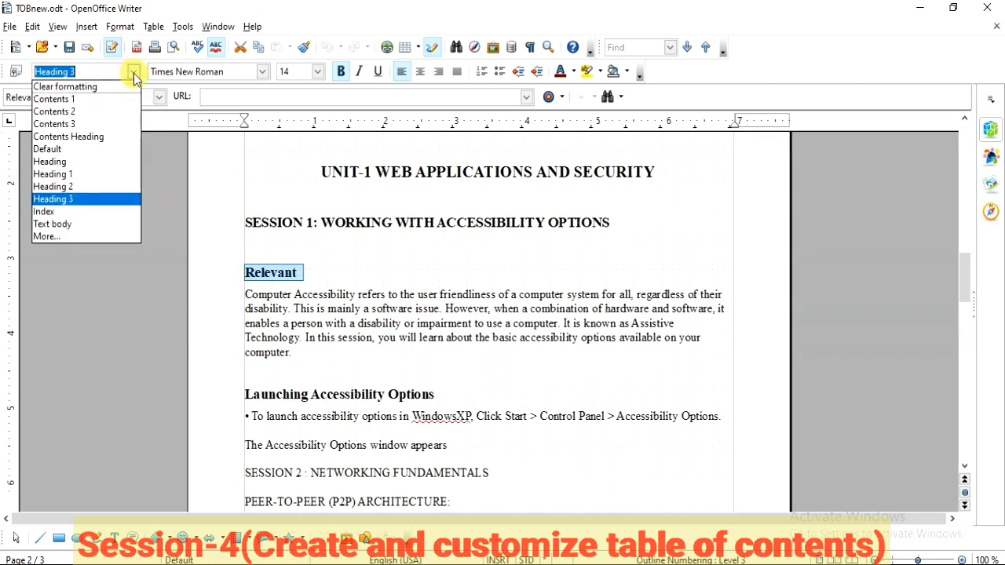
left_click(58, 211)
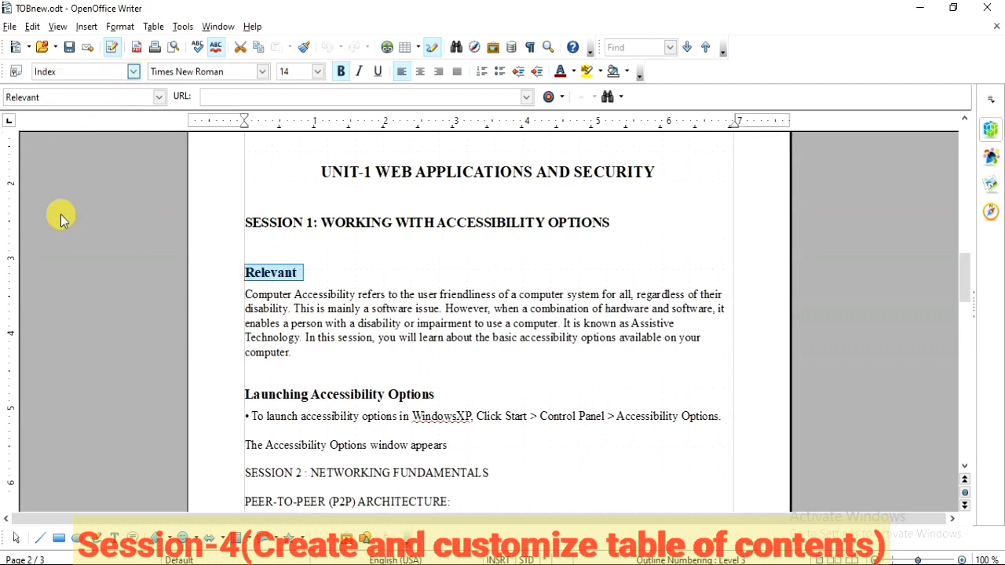
left_click(341, 343)
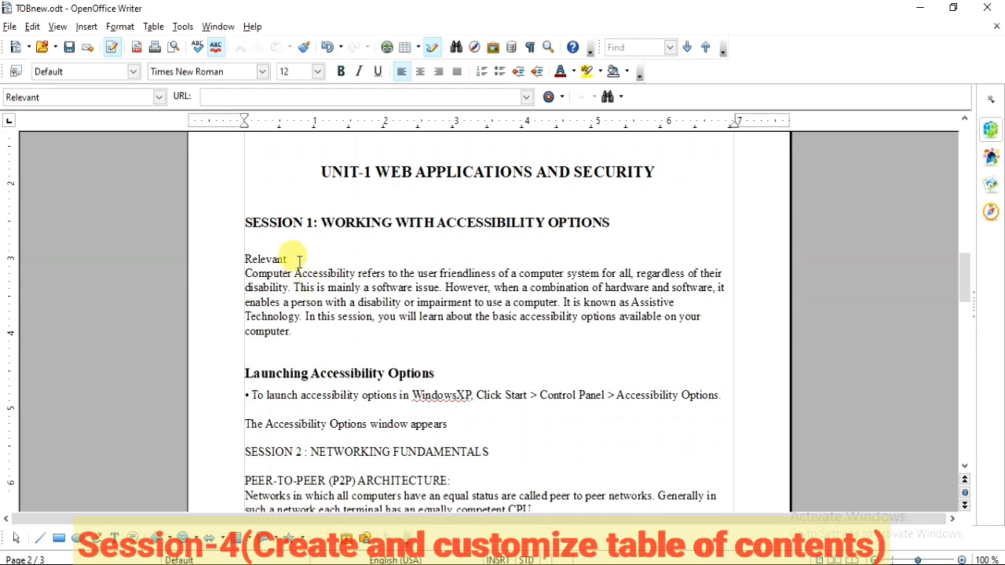
left_click(256, 260)
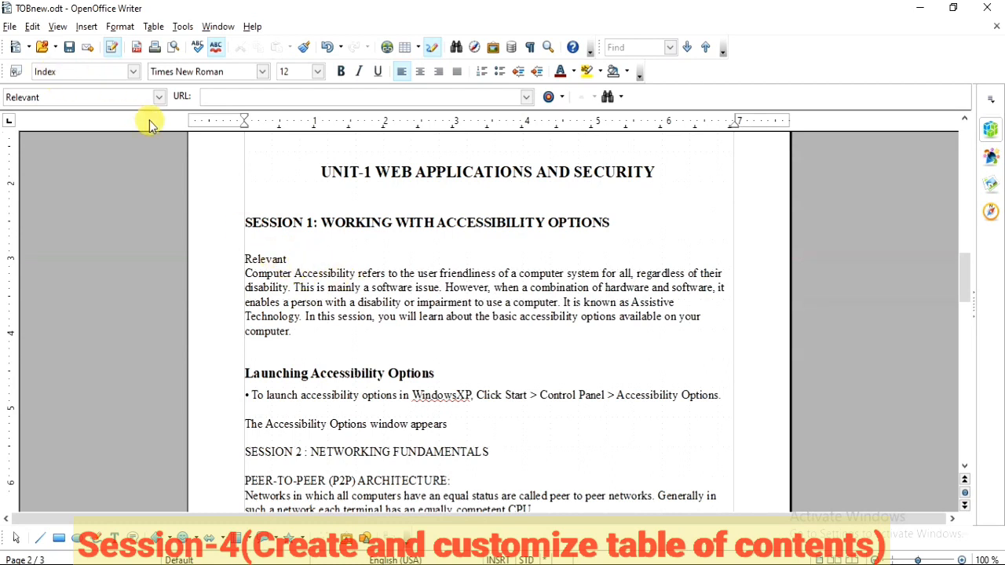
Step: Update the table of contents on page 1 to reflect the heading's changed paragraph style
left_click_drag(968, 284, 964, 145)
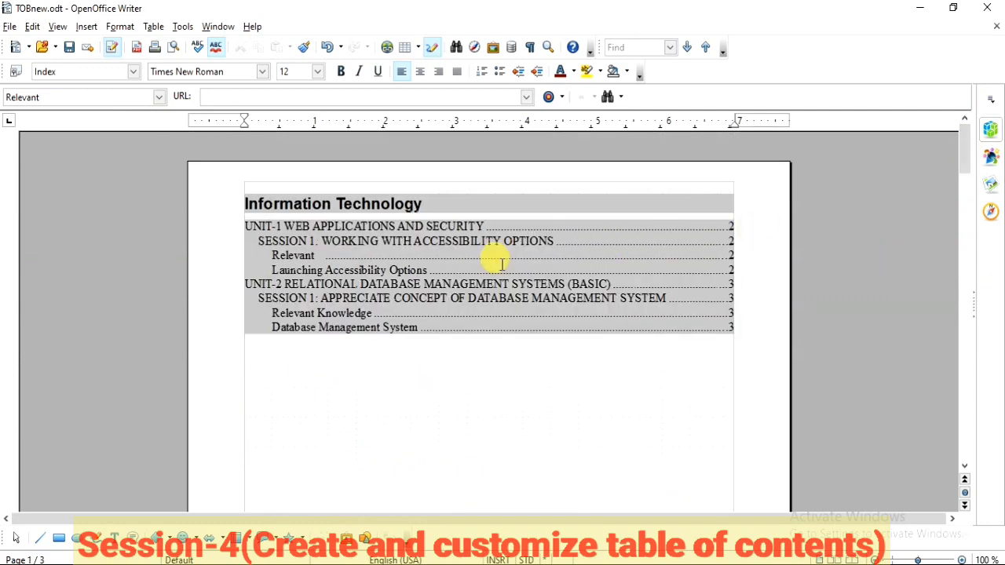
right_click(414, 265)
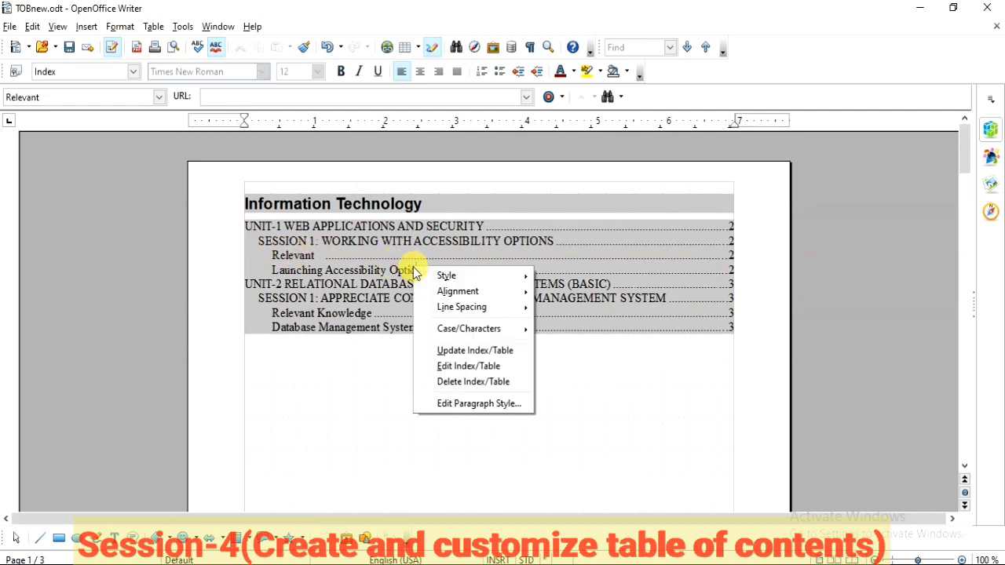
left_click(460, 351)
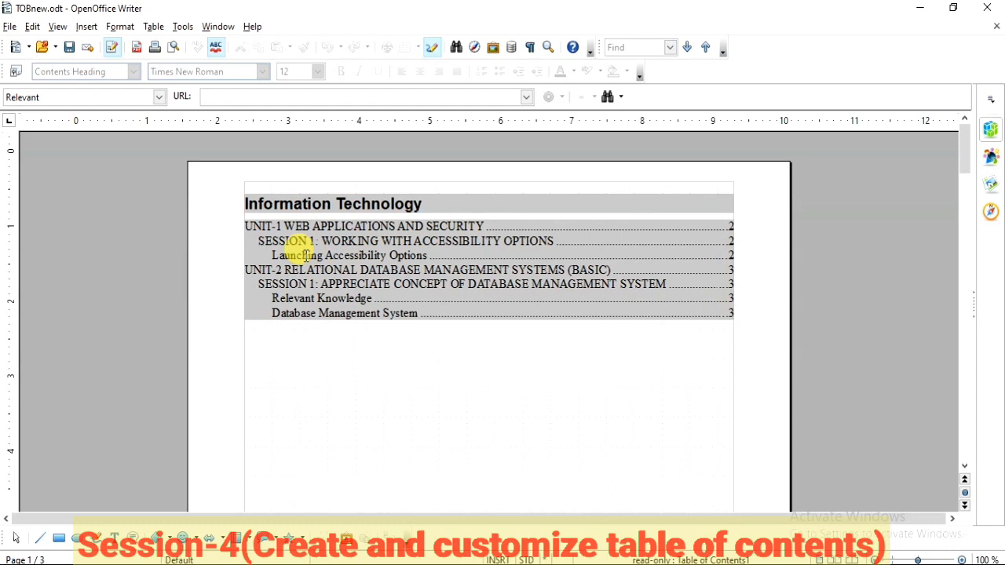
Step: Edit the table of contents to include additional styles, assigning the Index style to level 3
right_click(372, 249)
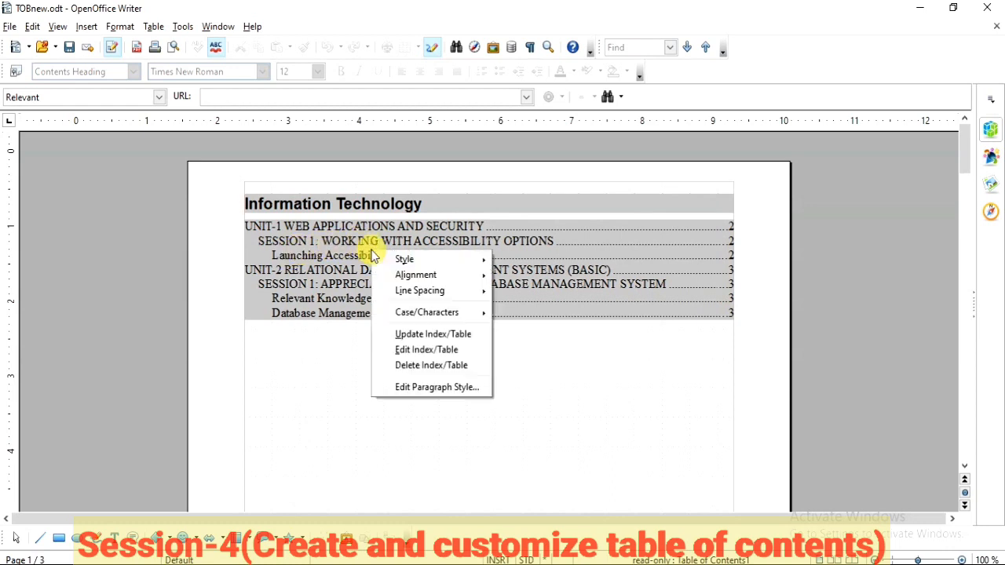
left_click(425, 354)
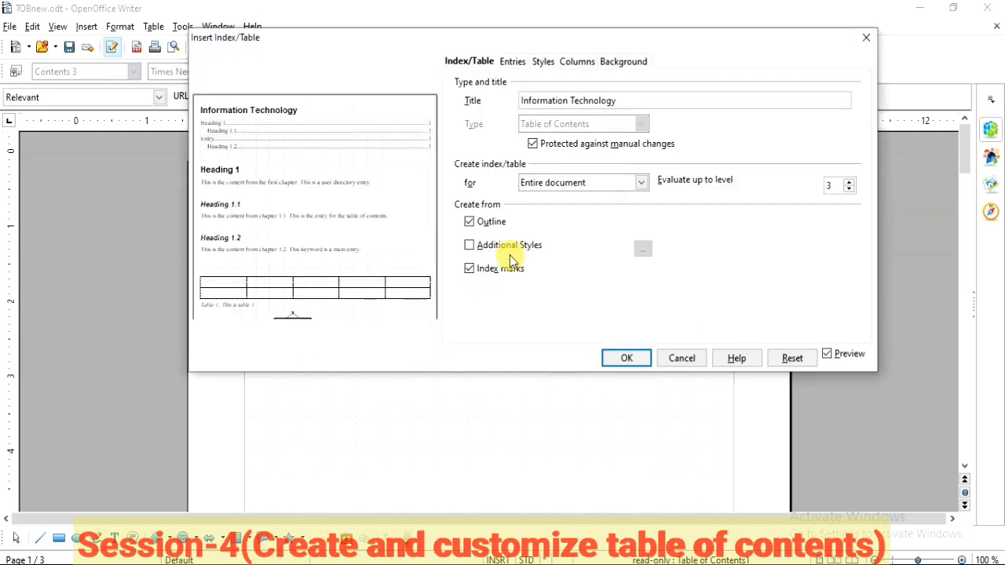
left_click(472, 247)
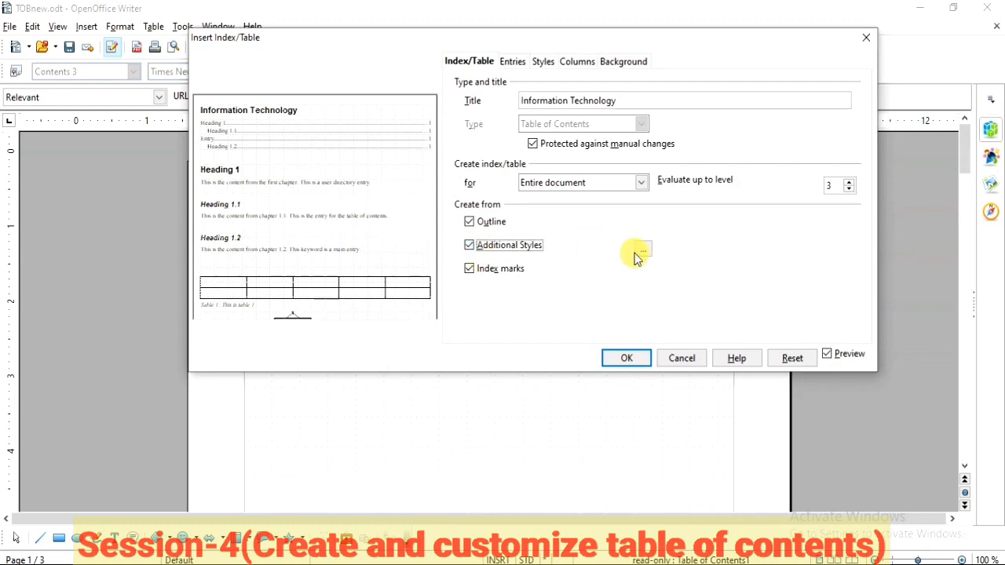
left_click(643, 253)
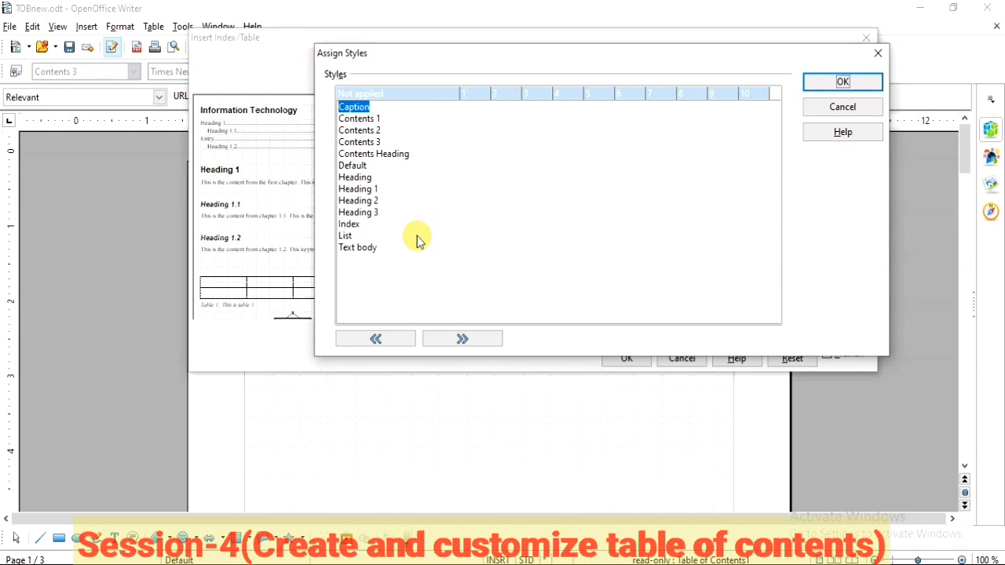
left_click(357, 225)
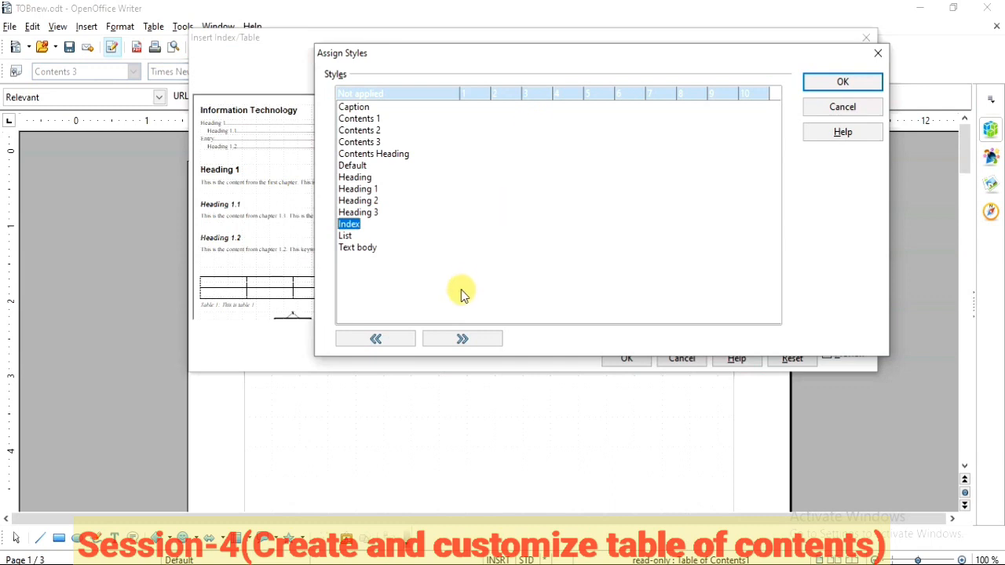
left_click(463, 338)
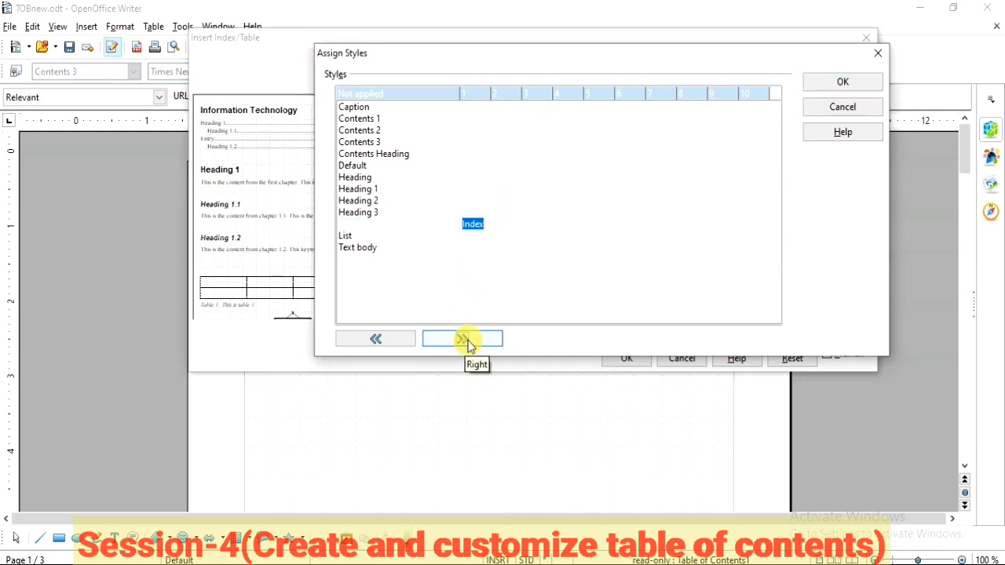
left_click(464, 338)
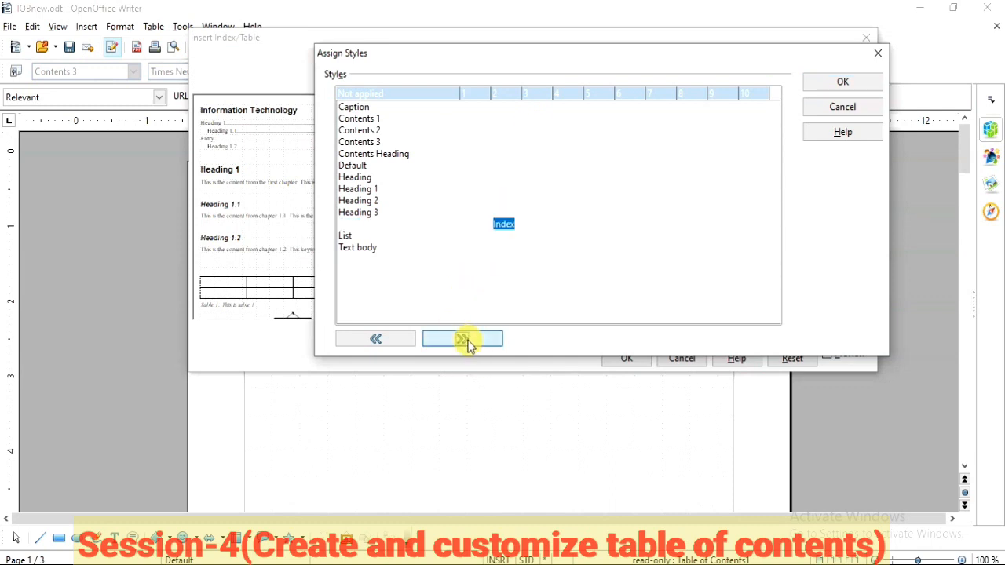
left_click(463, 338)
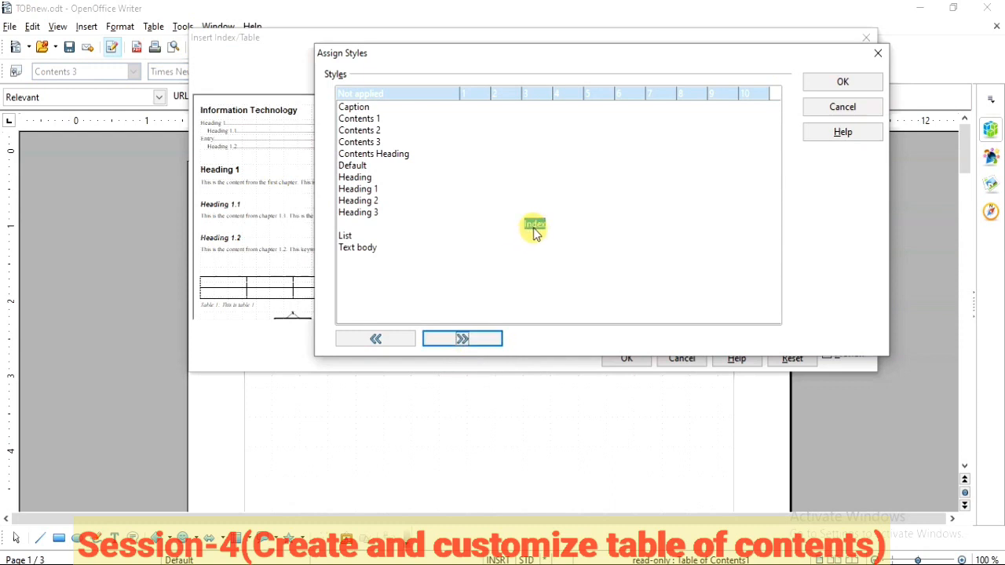
left_click(816, 88)
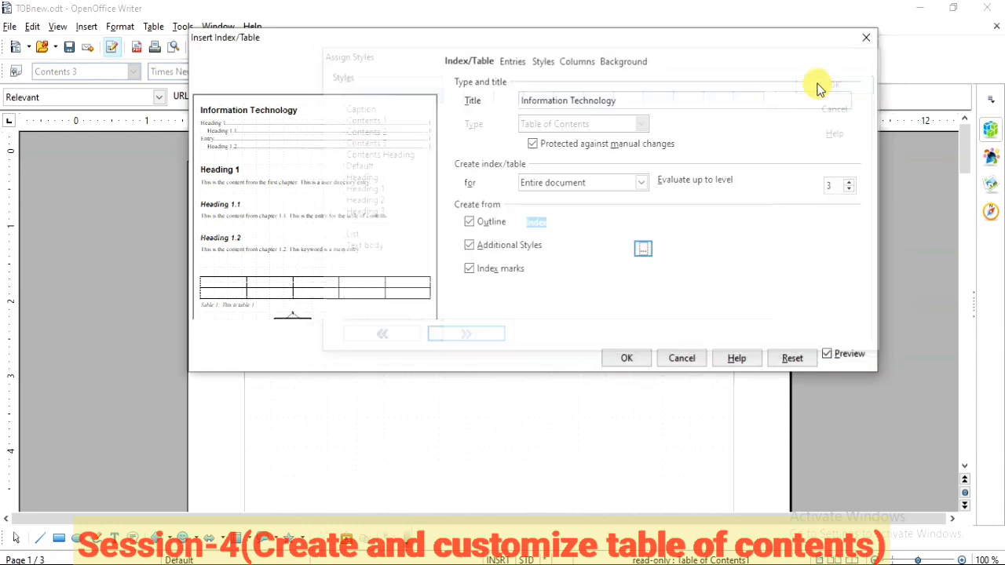
left_click(622, 359)
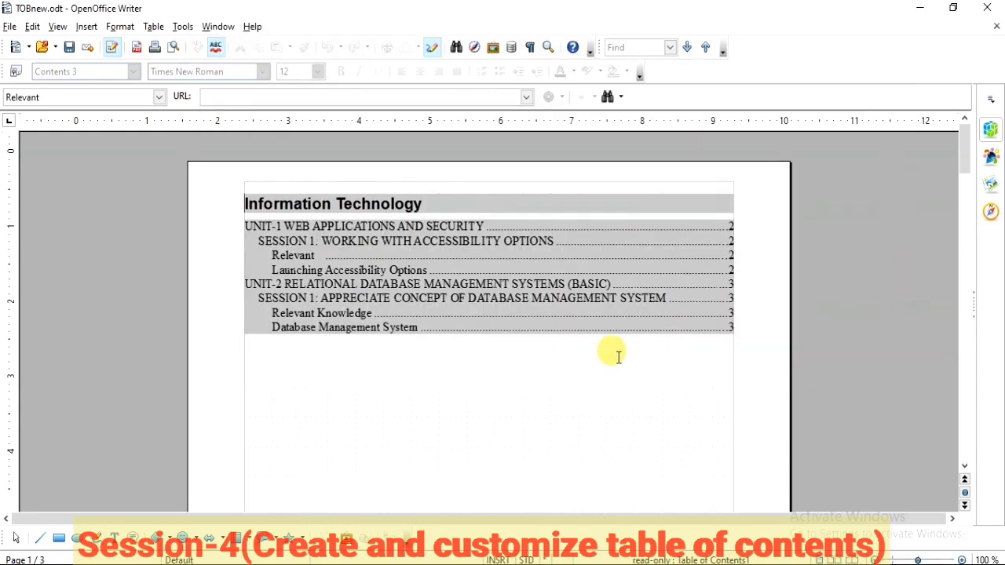
left_click(469, 390)
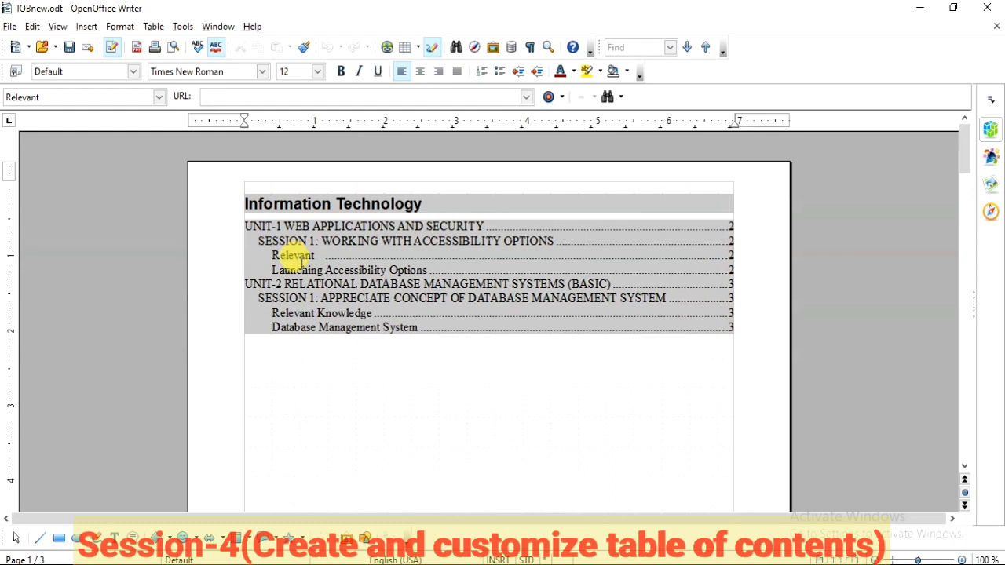
Step: Make the level 1 entries of the table of contents hyperlinks by placing link start before E# and link end after E in the entry structure
right_click(424, 269)
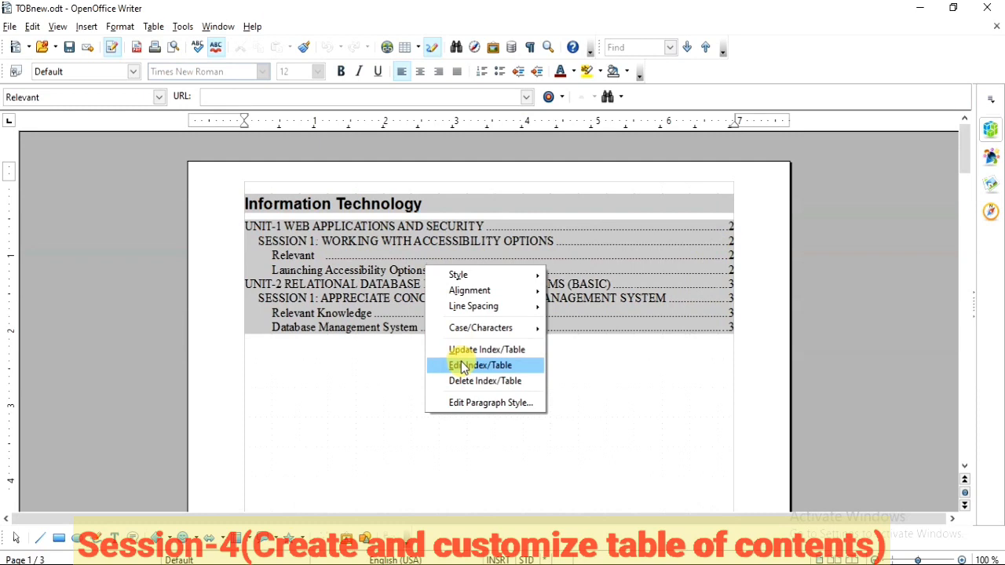
left_click(462, 366)
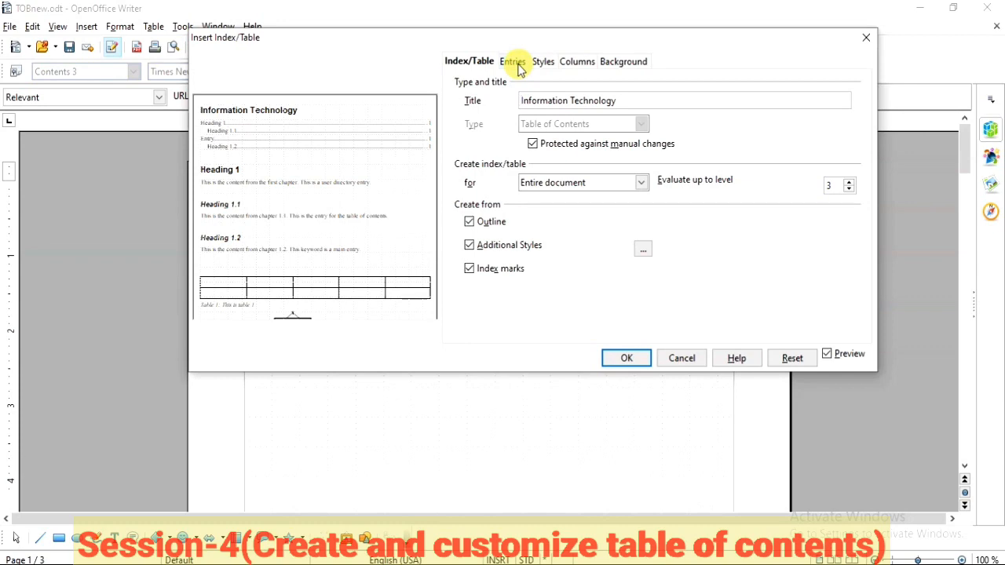
left_click(514, 63)
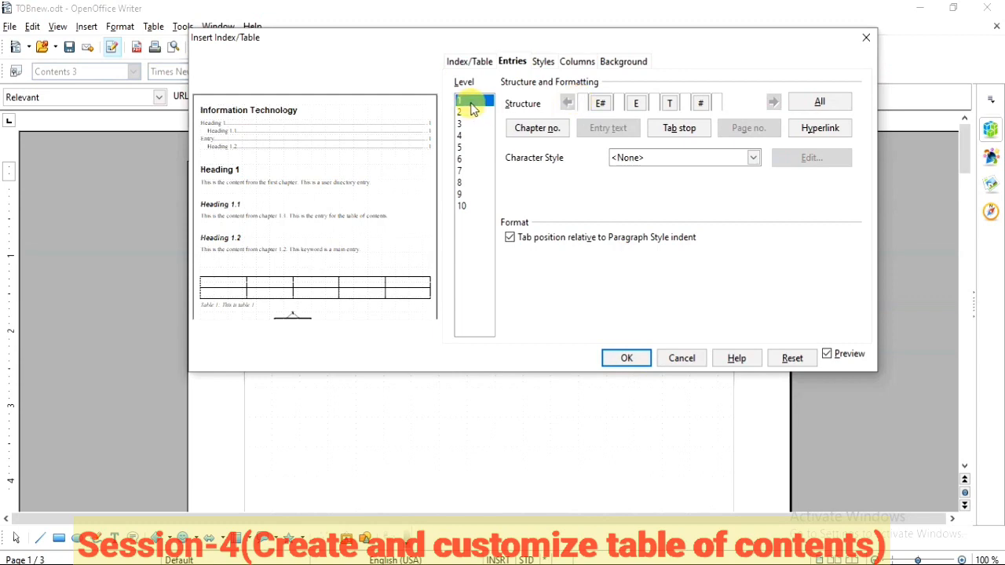
left_click(583, 103)
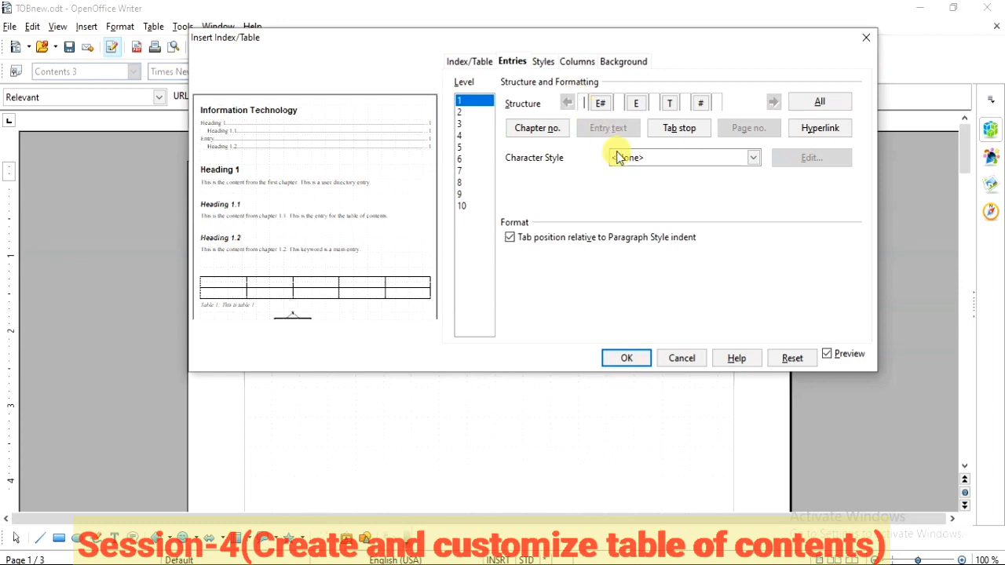
left_click(829, 132)
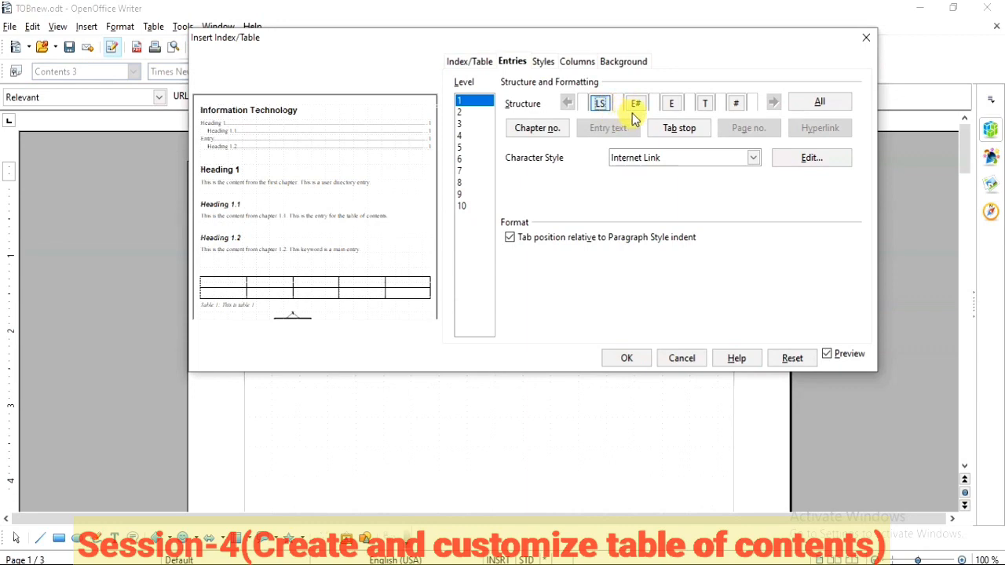
left_click(677, 103)
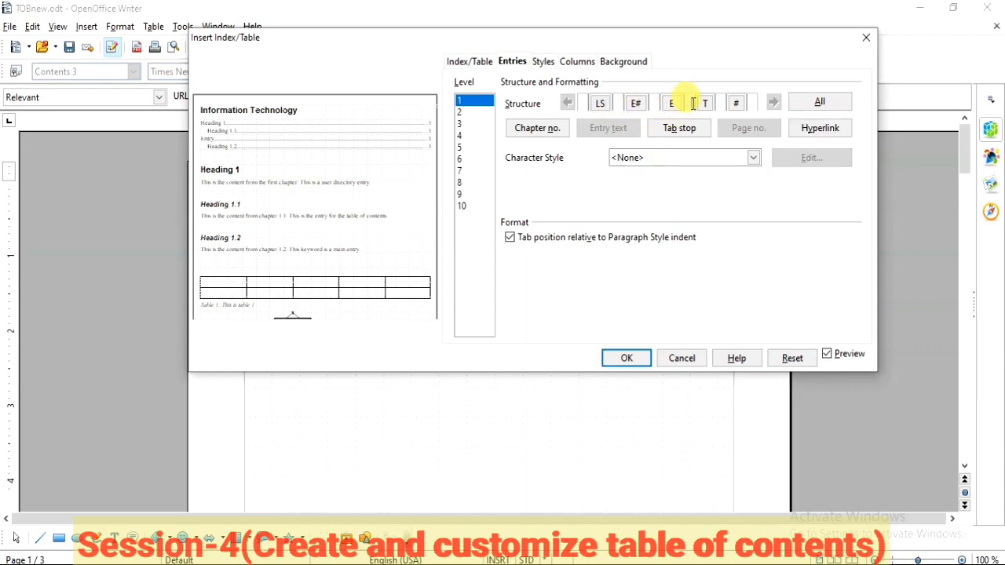
left_click(809, 136)
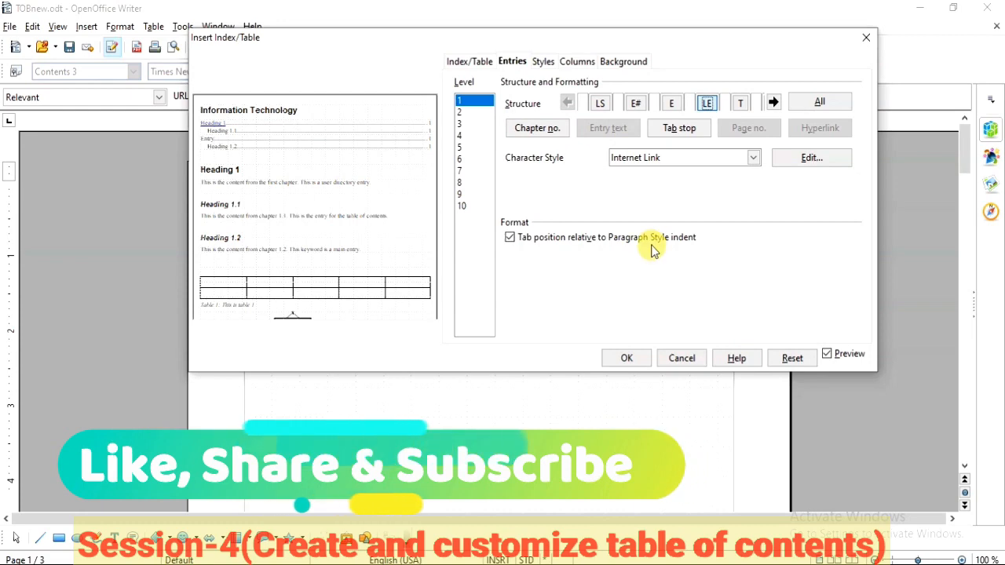
left_click(628, 359)
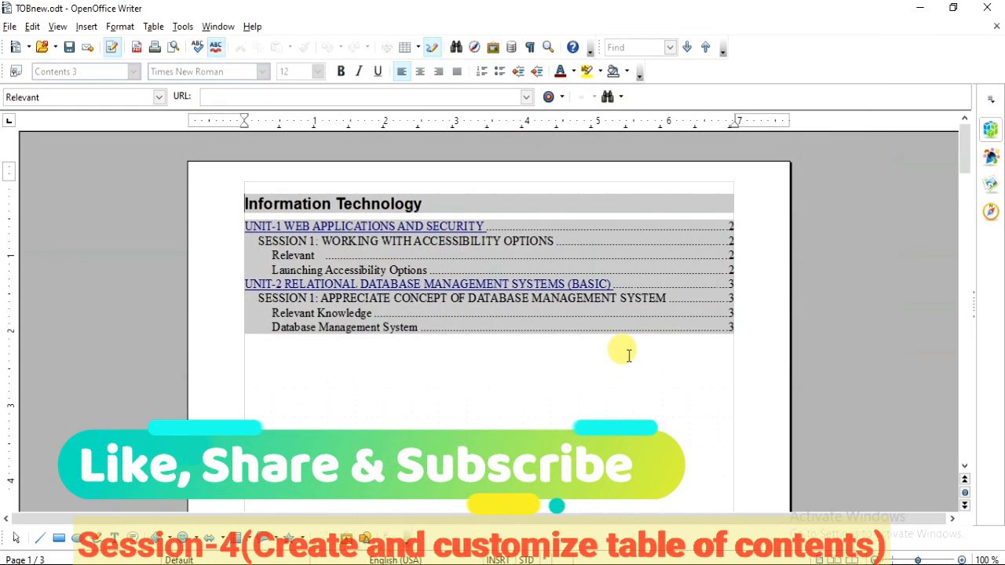
left_click(574, 379)
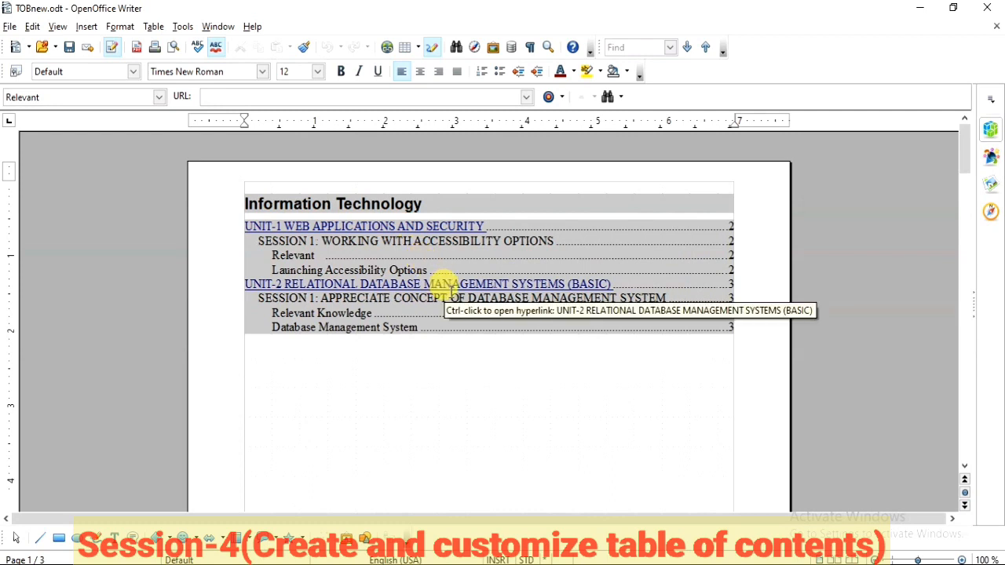
Step: Test the UNIT-1 and UNIT-2 hyperlinks in the table of contents, returning to page 1 after each
left_click(382, 231, "ctrl")
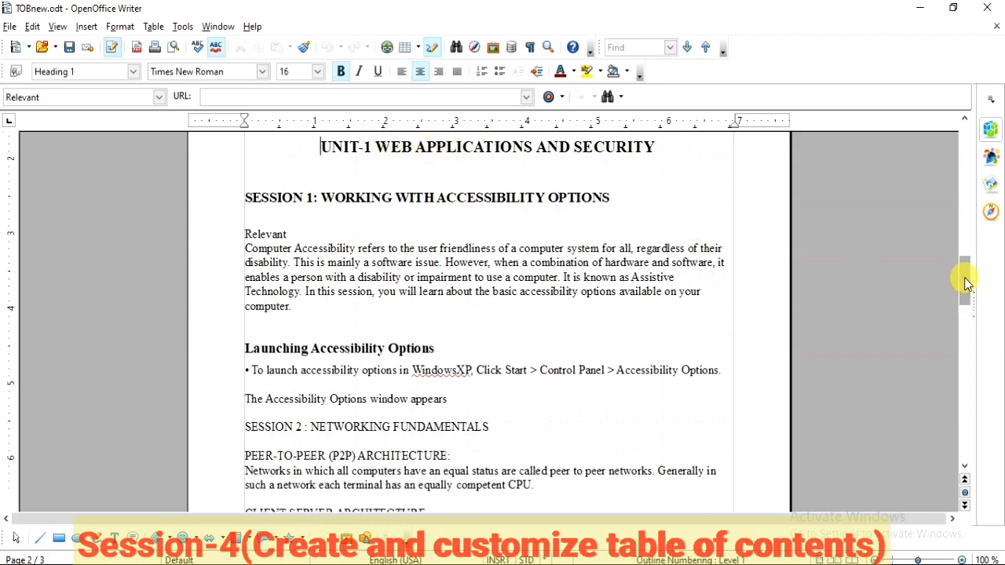
left_click_drag(966, 281, 969, 143)
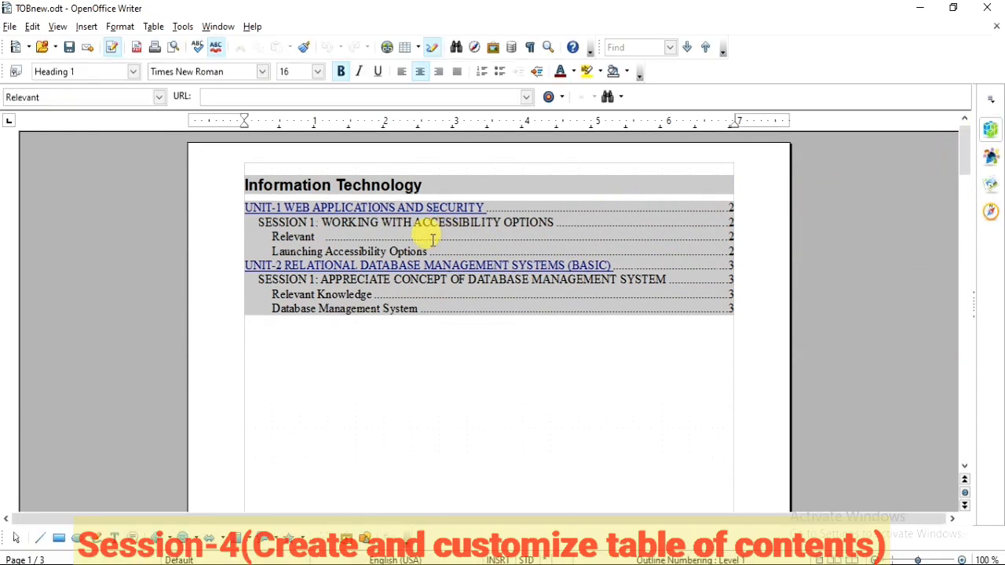
left_click(349, 272)
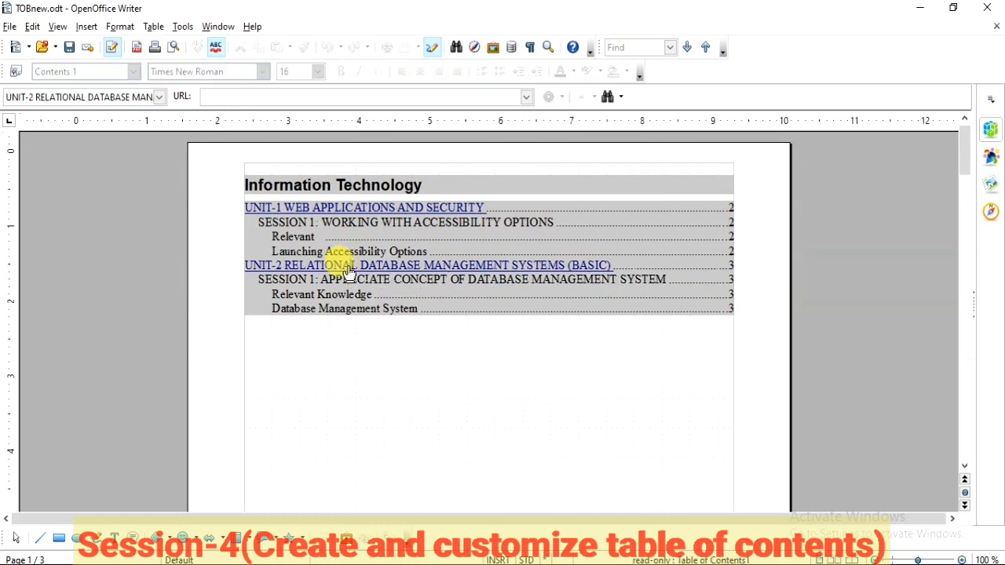
left_click(347, 267, "ctrl")
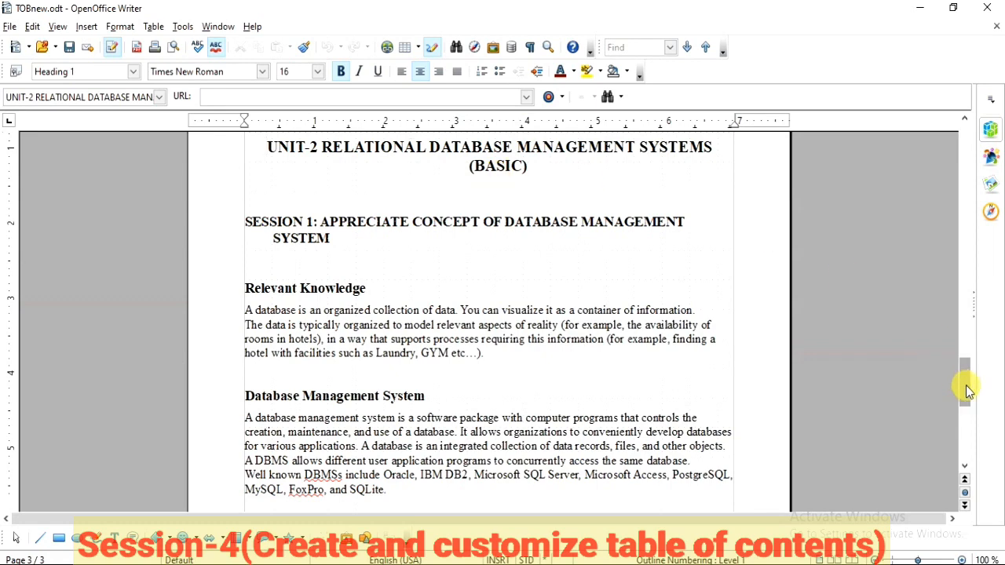
left_click_drag(966, 390, 968, 138)
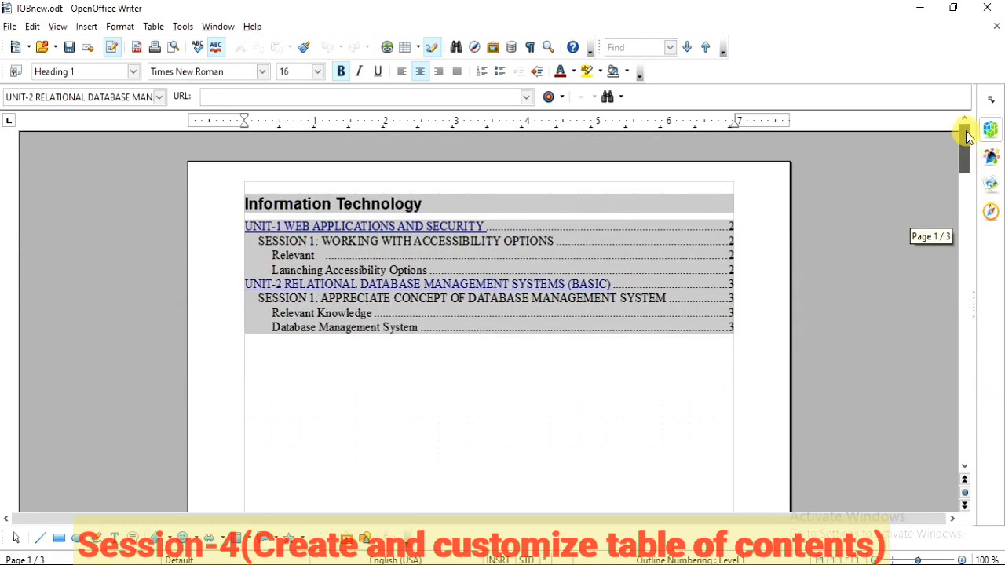
Step: Edit the table of contents, assigning the Definition character style to the entry text (E) in the level 1 structure
right_click(620, 245)
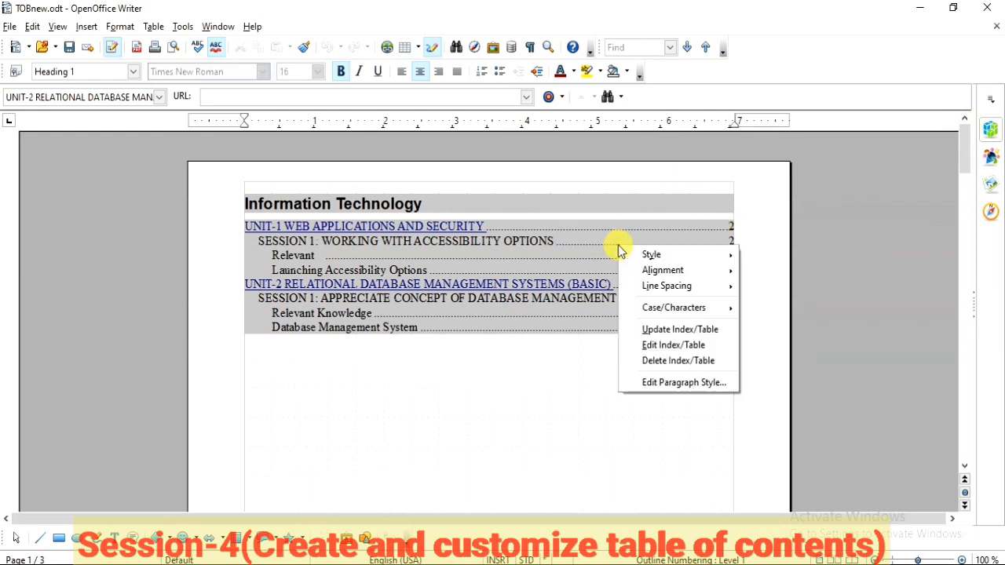
left_click(653, 352)
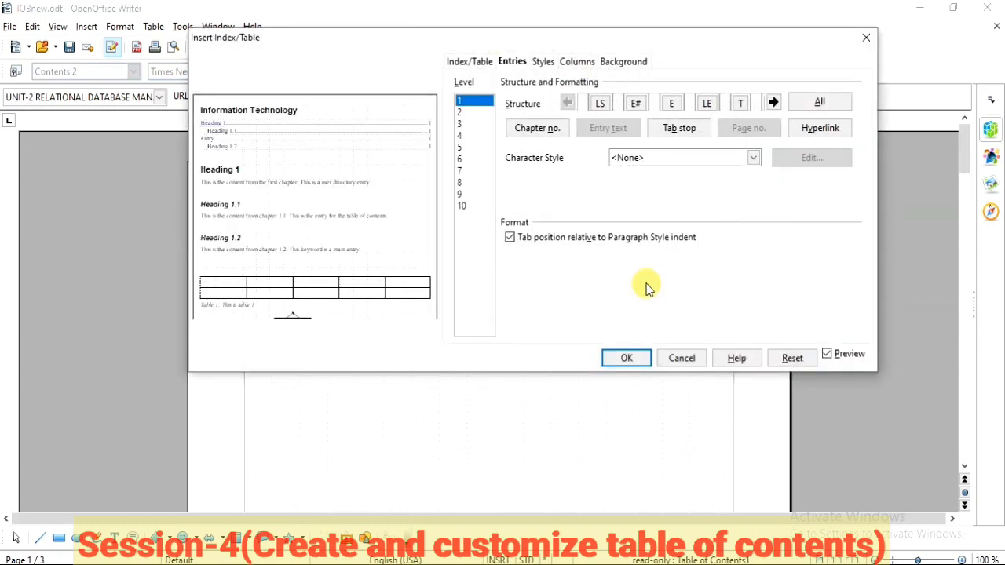
left_click_drag(305, 40, 497, 75)
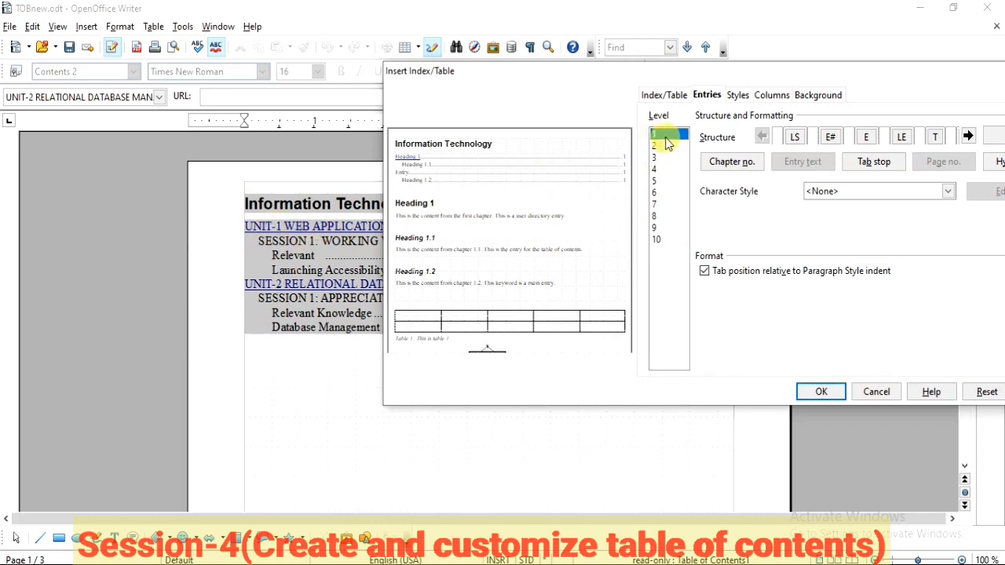
left_click_drag(658, 78, 641, 68)
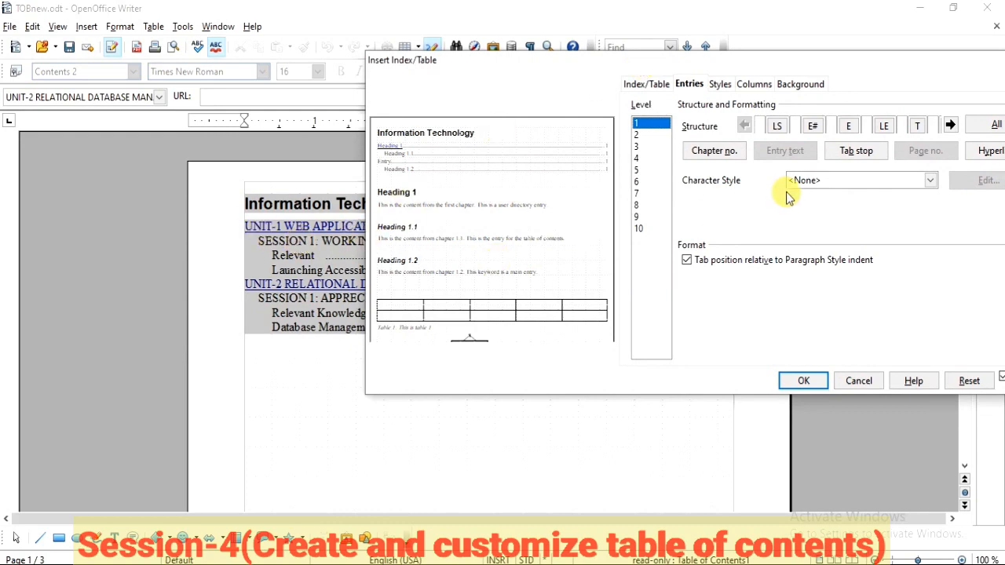
left_click_drag(739, 69, 700, 66)
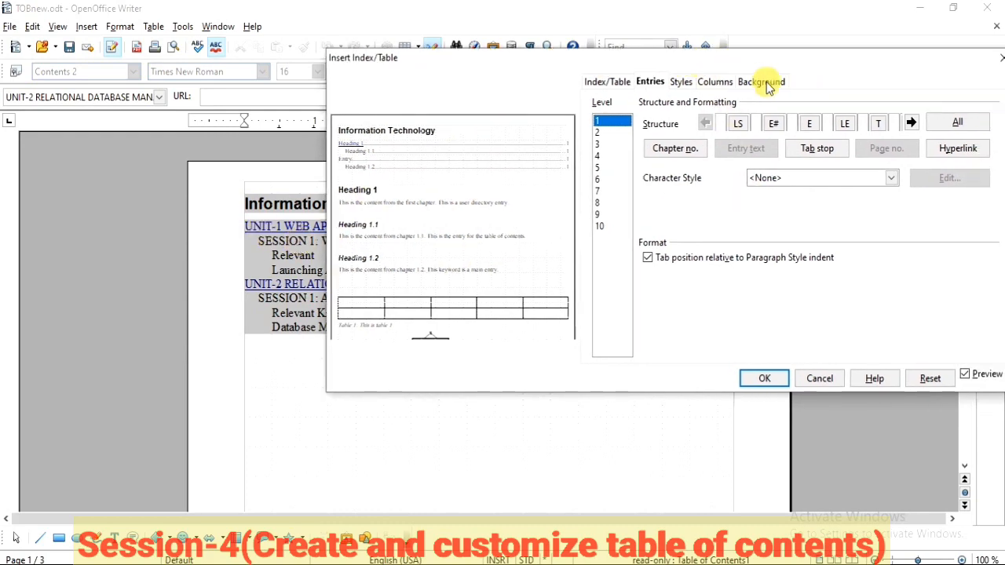
left_click(812, 126)
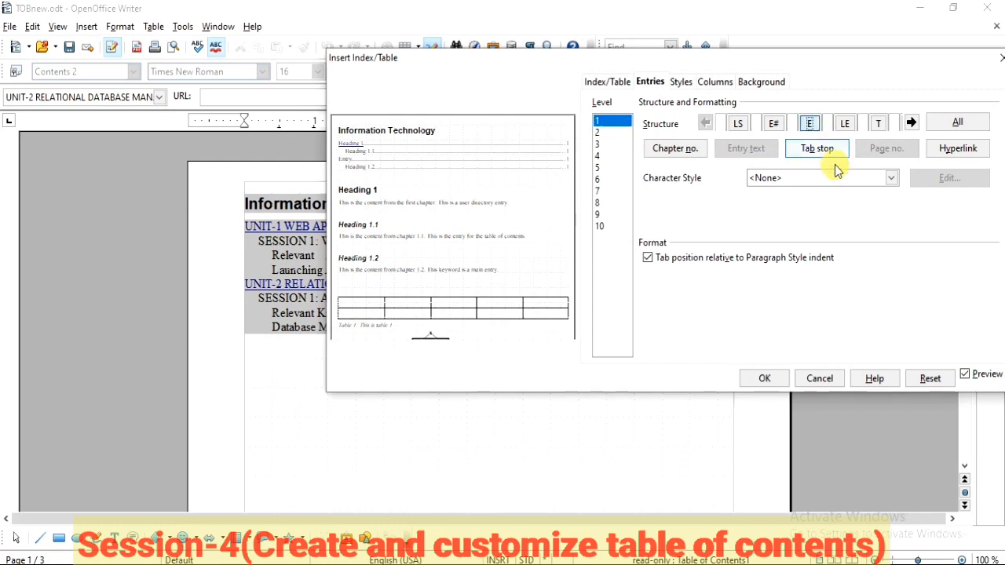
left_click(893, 180)
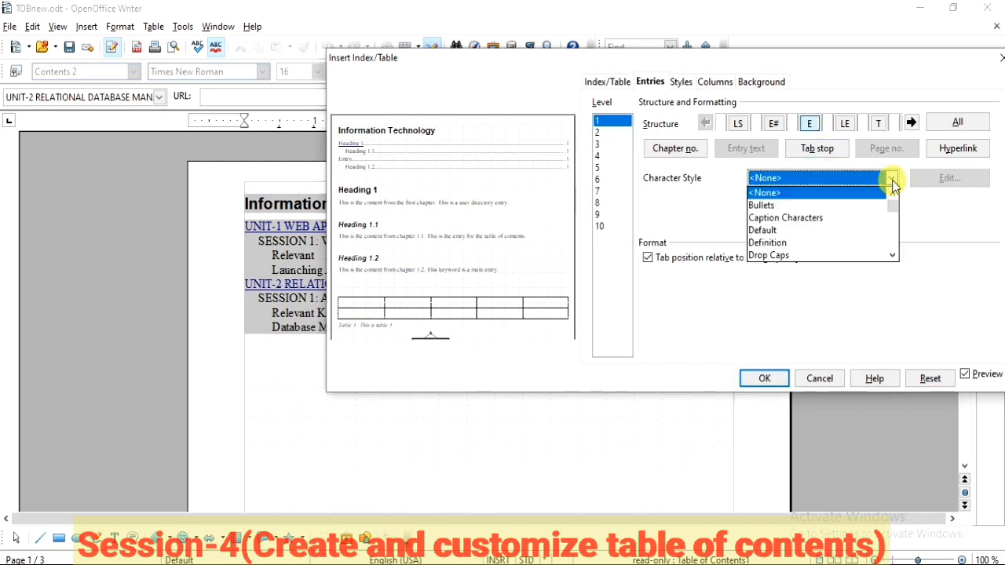
left_click(809, 245)
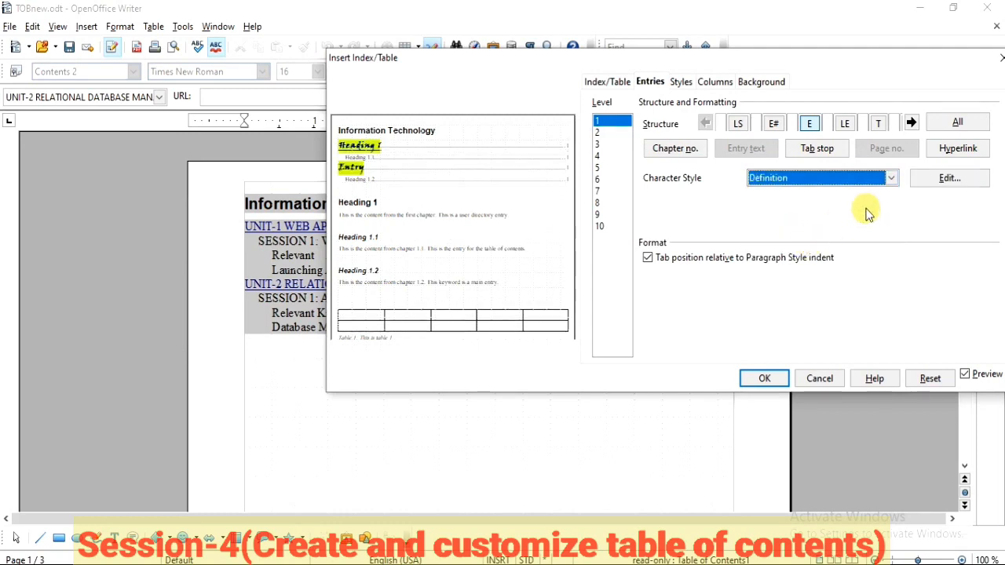
Step: Modify the Definition character style with a Cyan background and an Arial, Bold Italic, 15 pt font
left_click(949, 179)
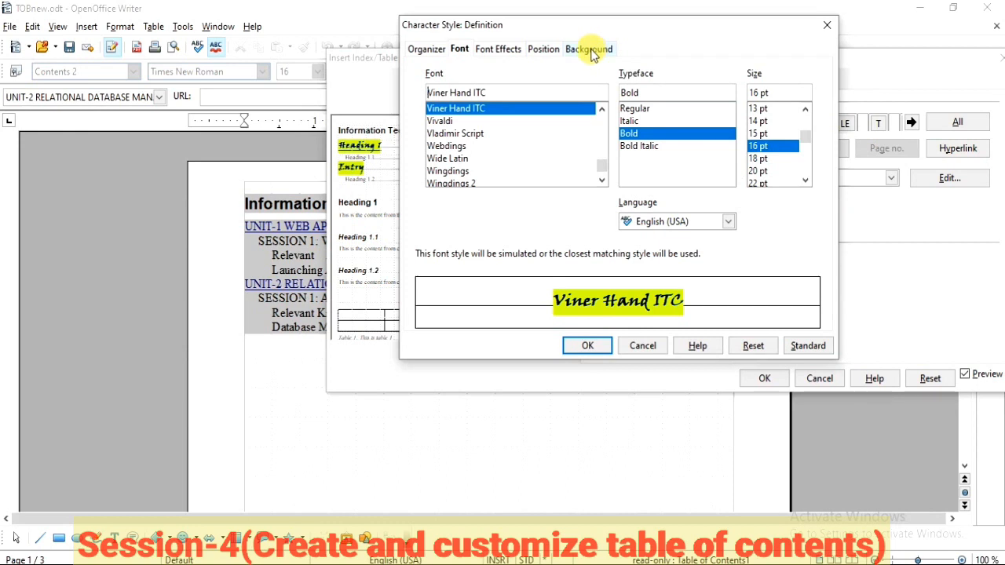
left_click(591, 52)
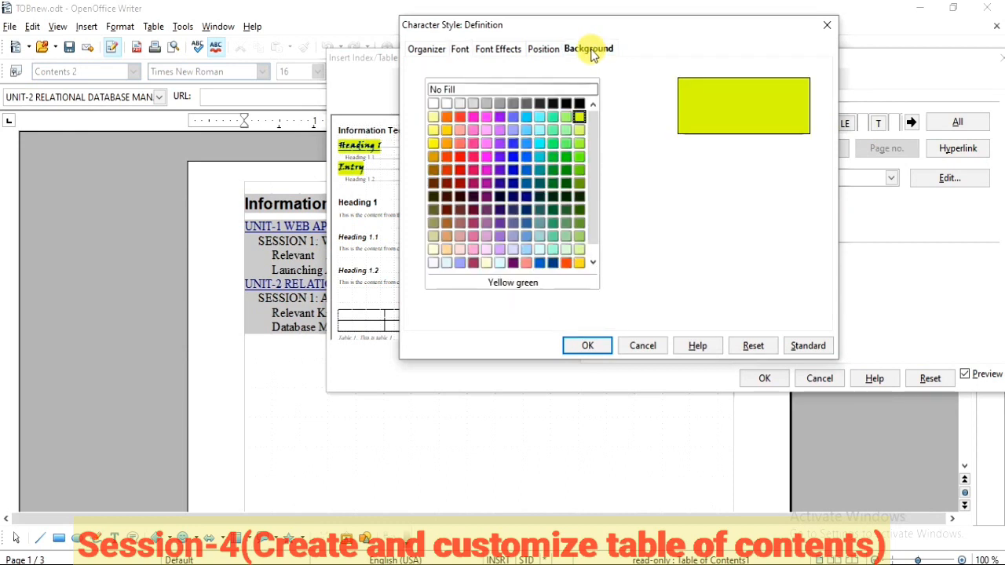
left_click(540, 117)
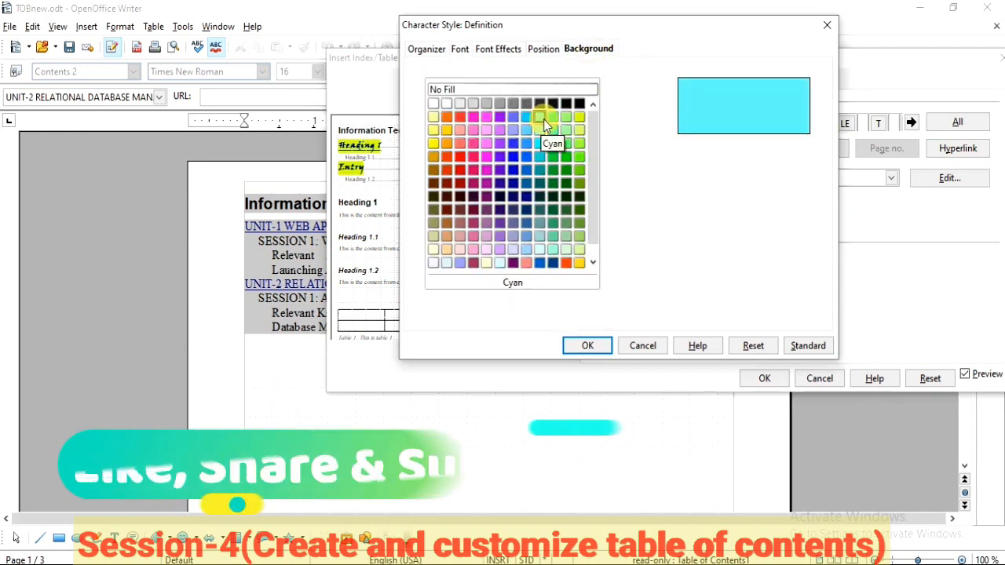
left_click(460, 48)
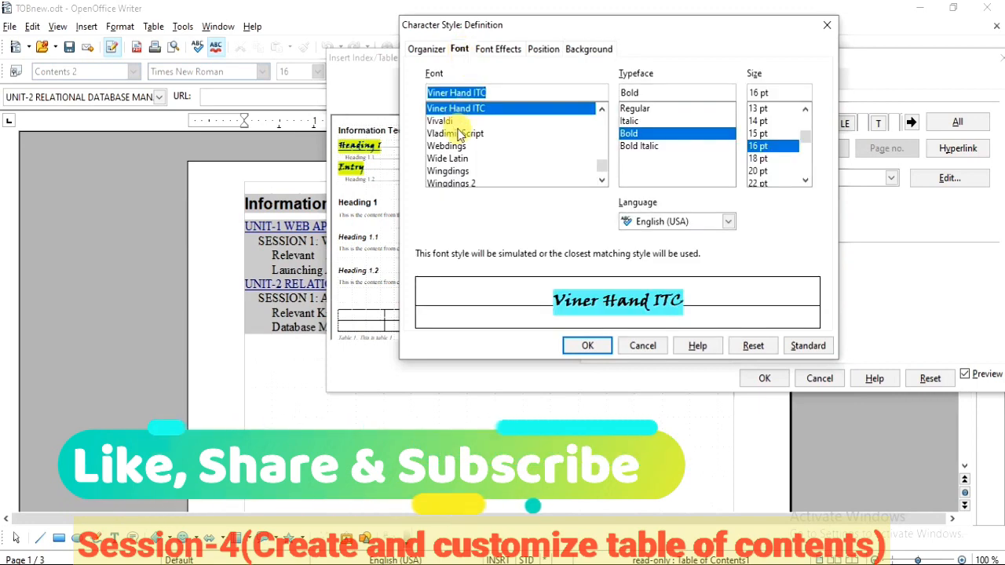
left_click_drag(603, 172, 601, 121)
left_click(442, 148)
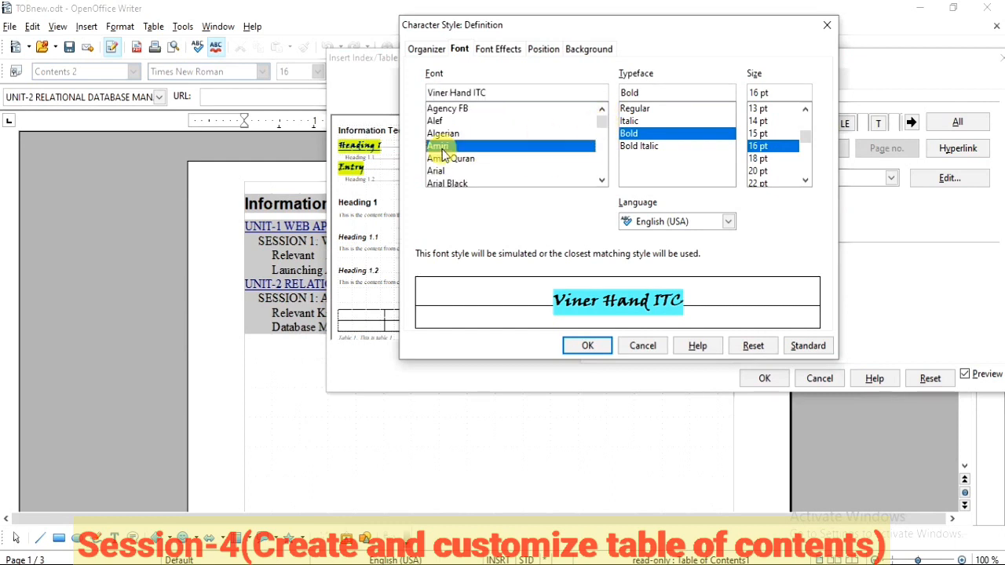
left_click(442, 172)
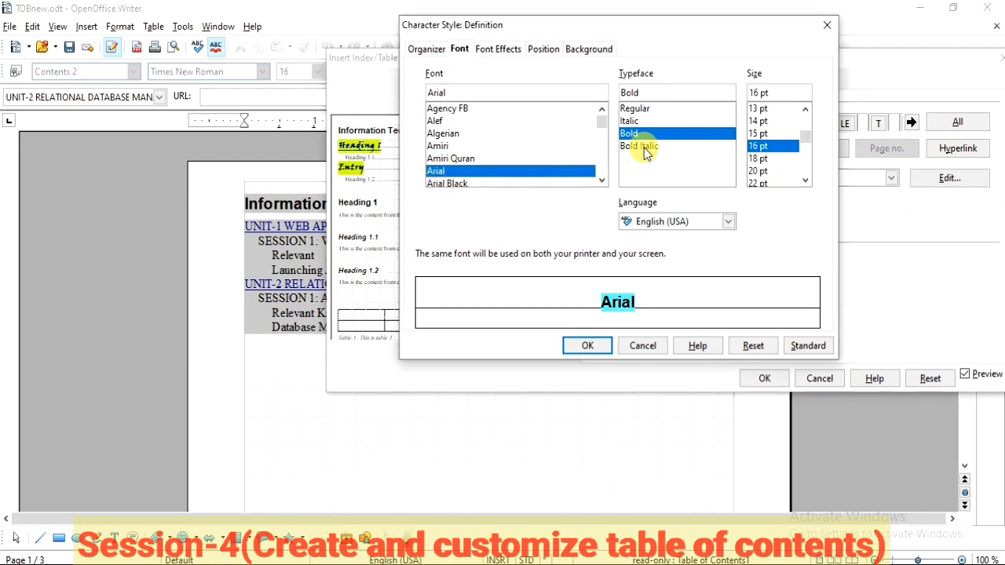
left_click(644, 147)
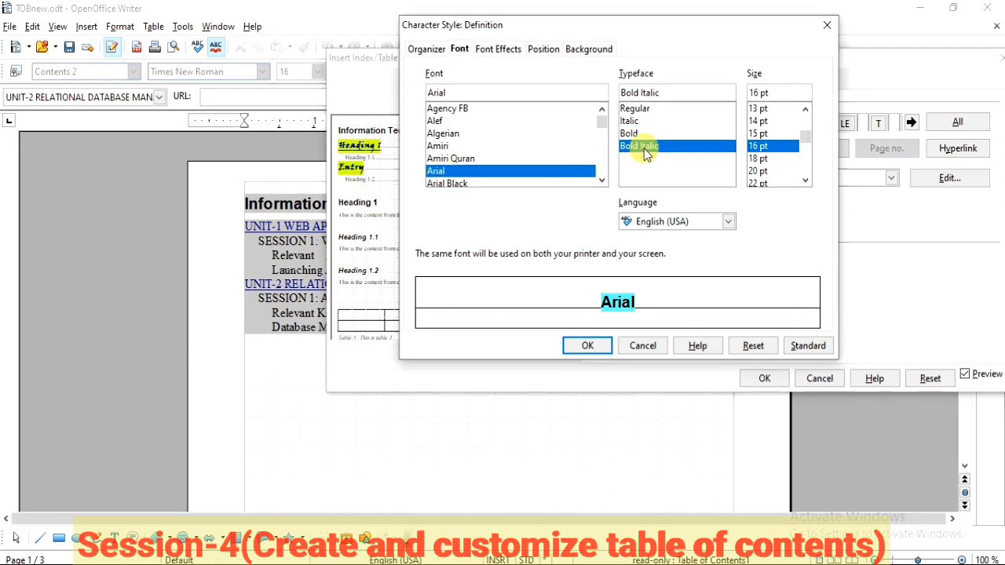
left_click(759, 133)
Step: Change the Definition character style's background to Cyan 1 and apply the edits to the table of contents
left_click(603, 49)
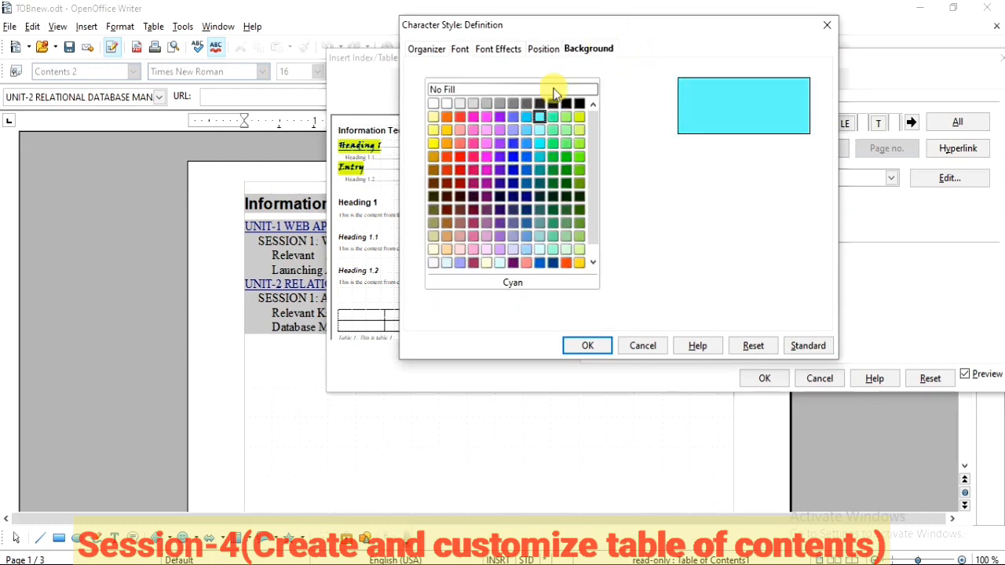
left_click(527, 116)
left_click(540, 129)
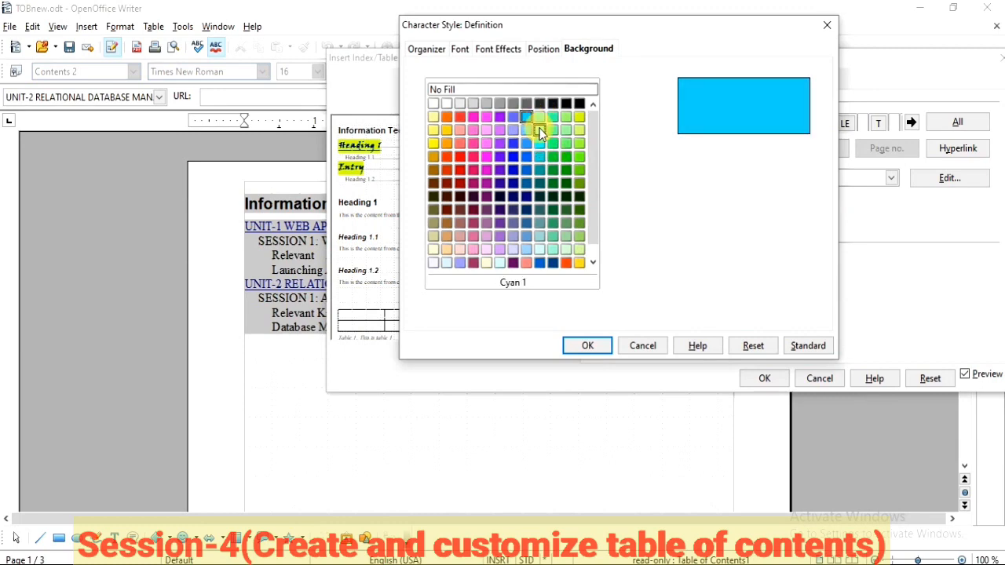
left_click(587, 345)
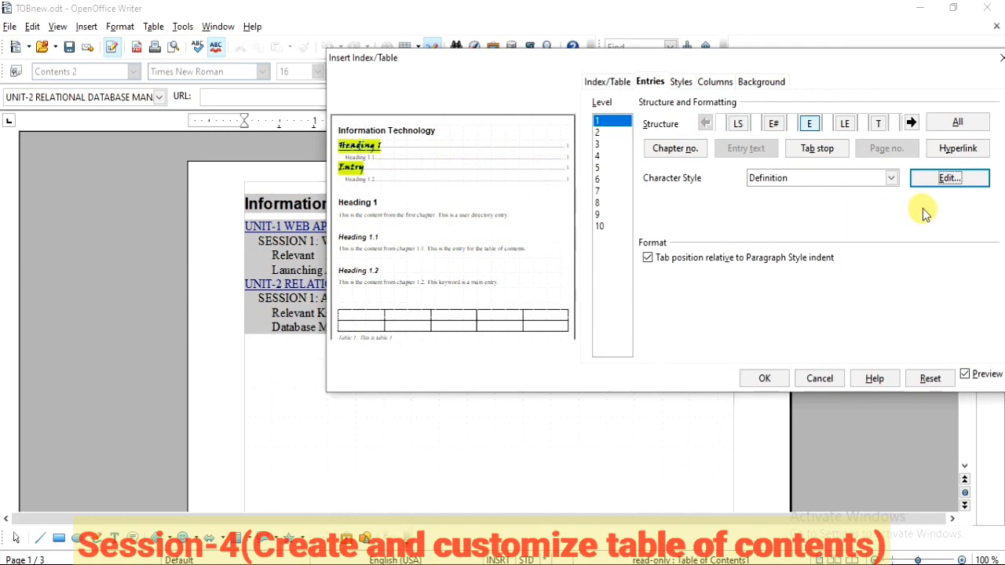
left_click(763, 383)
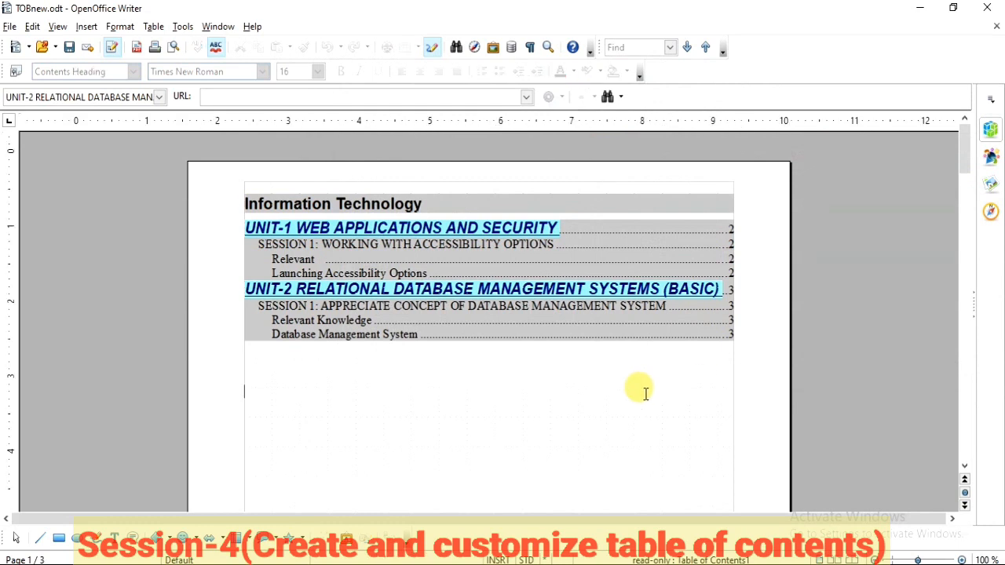
left_click(645, 393)
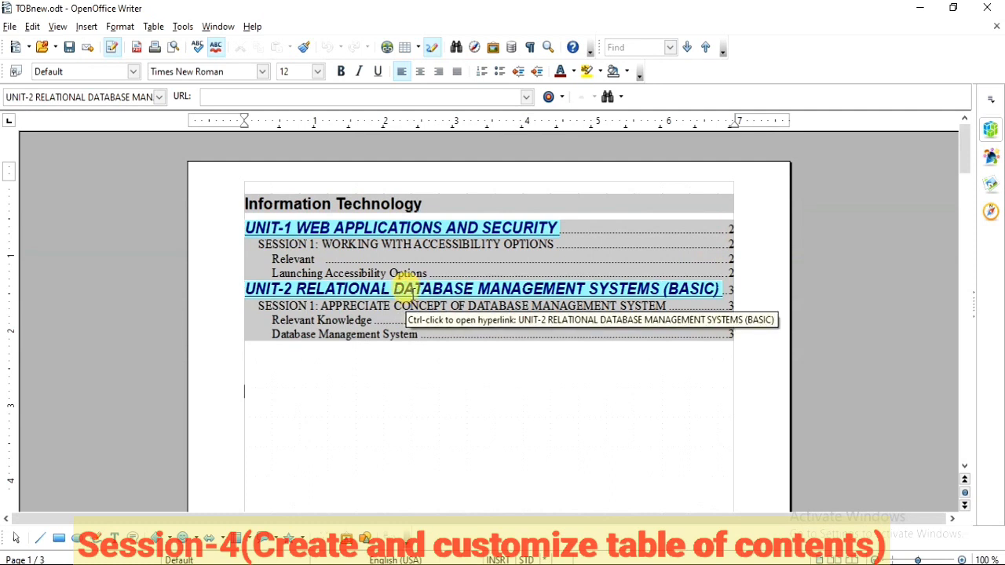
Step: Edit the table of contents, replacing the dotted tab stop in the level 1 structure with a new tab stop without fill character
right_click(594, 247)
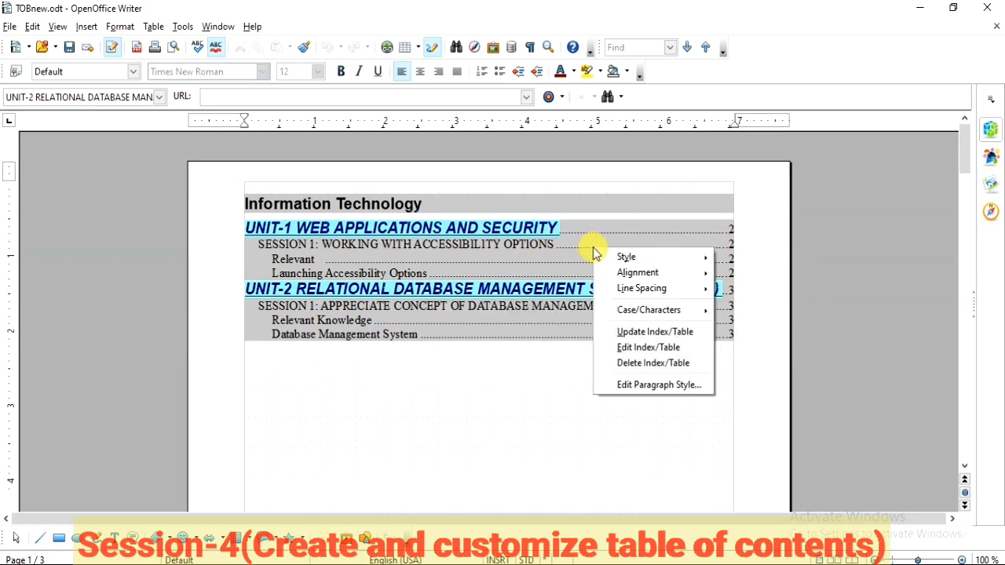
left_click(626, 351)
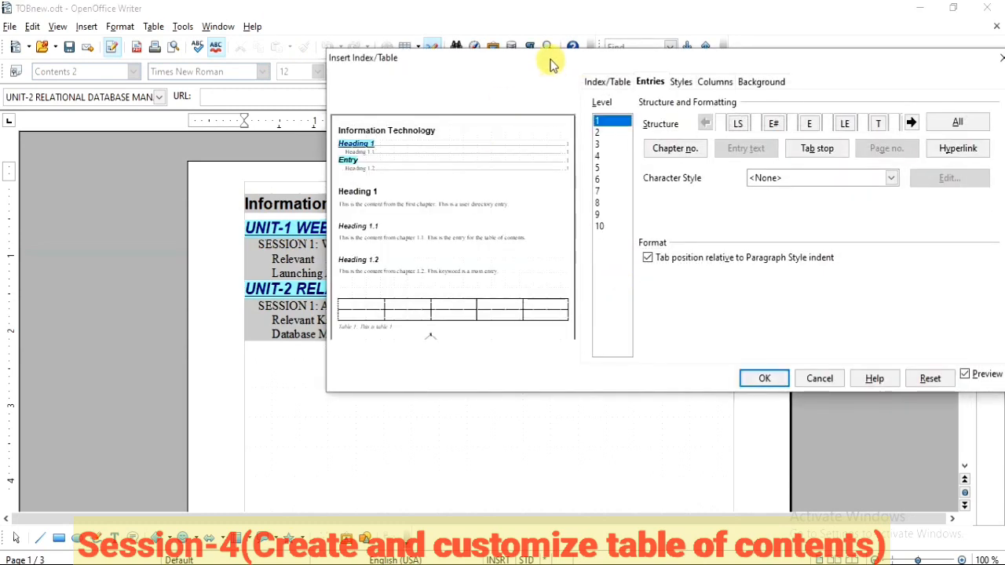
left_click_drag(550, 64, 450, 48)
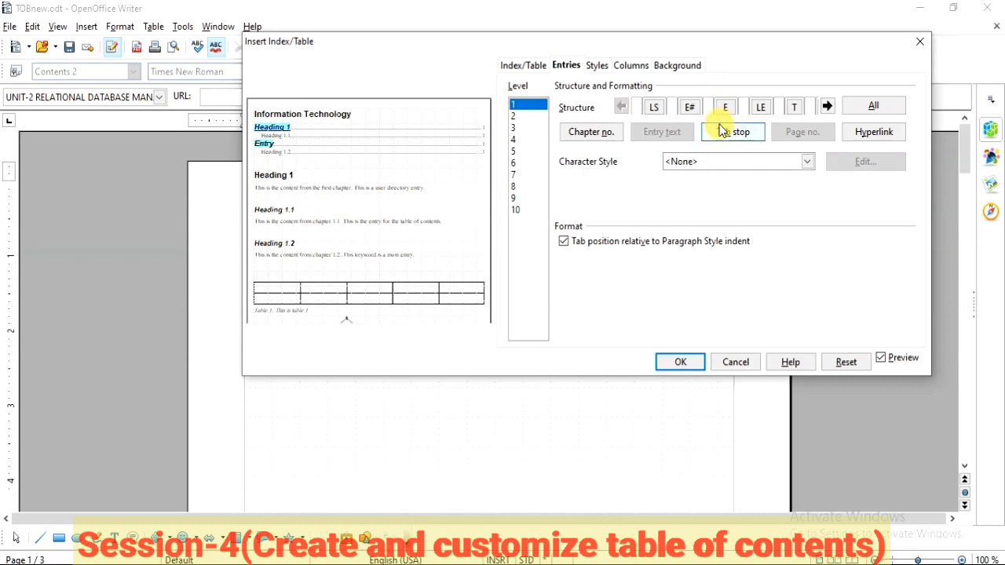
left_click(796, 110)
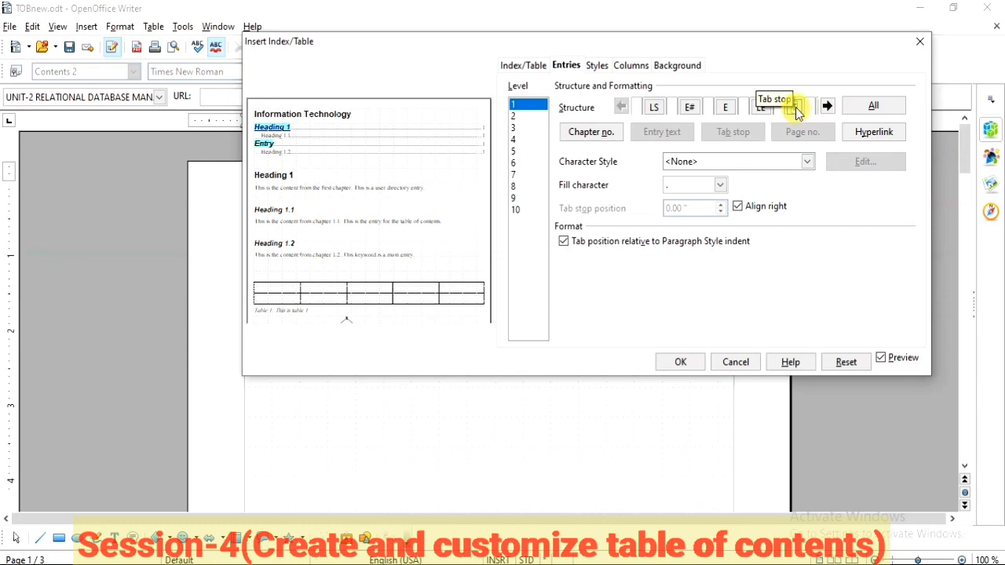
key("Delete")
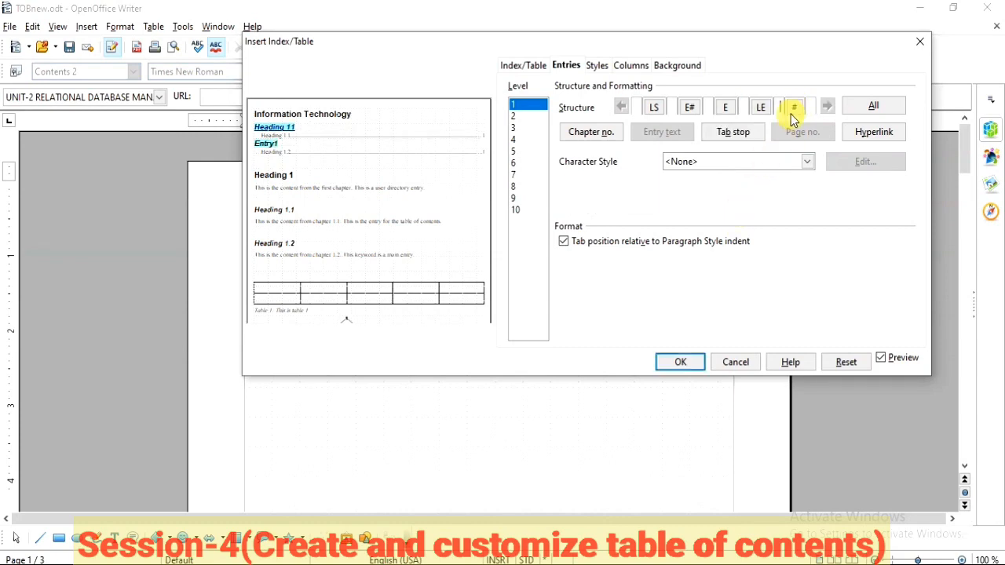
left_click(741, 136)
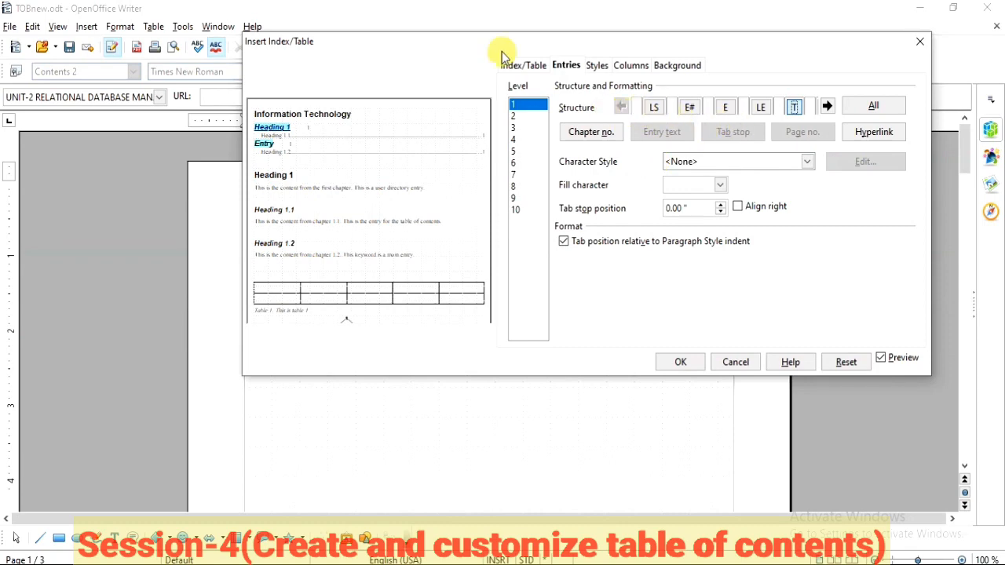
Step: Apply the level 1 entry structure to all levels of the table of contents and confirm the edits
left_click_drag(467, 47, 624, 38)
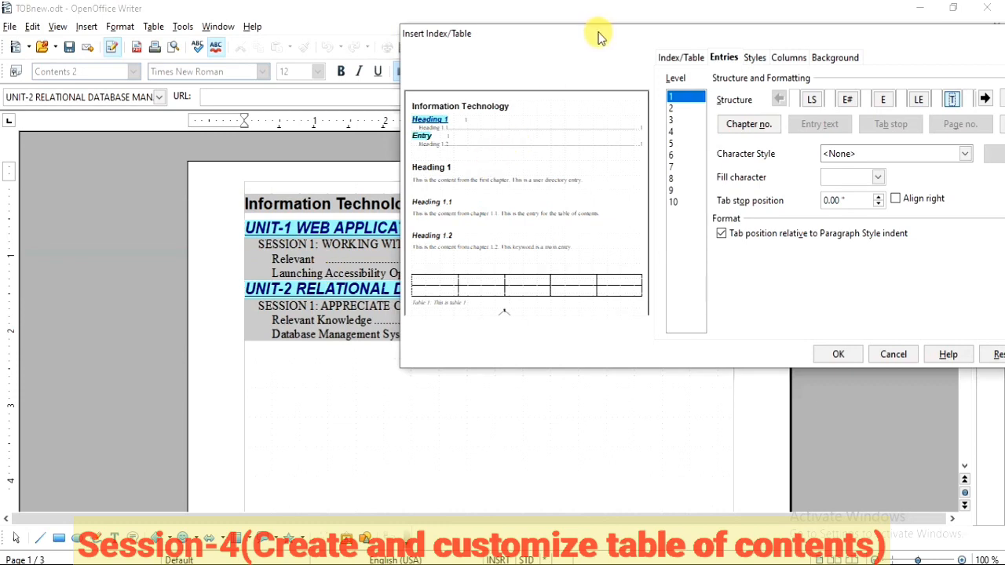
left_click_drag(601, 37, 422, 27)
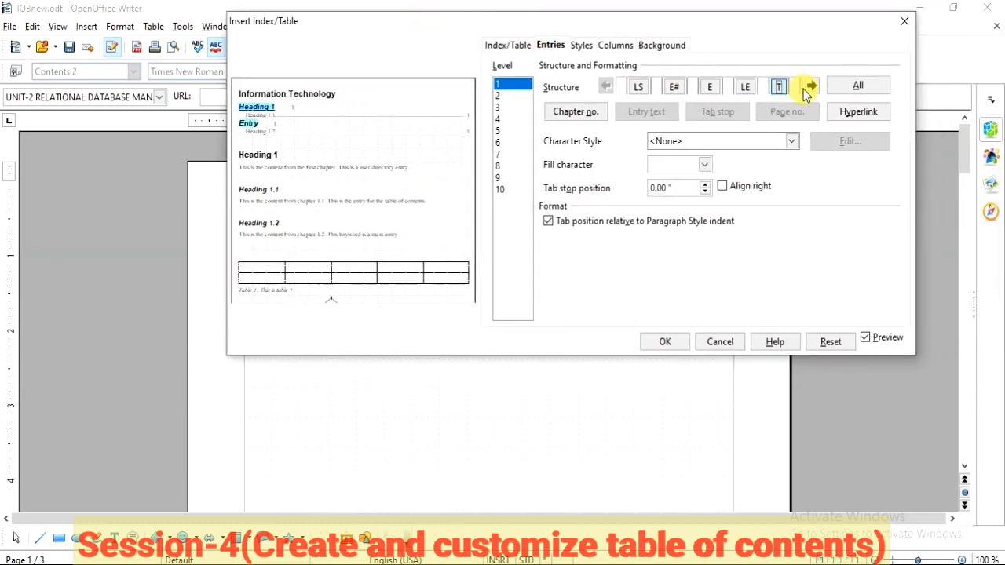
left_click(850, 90)
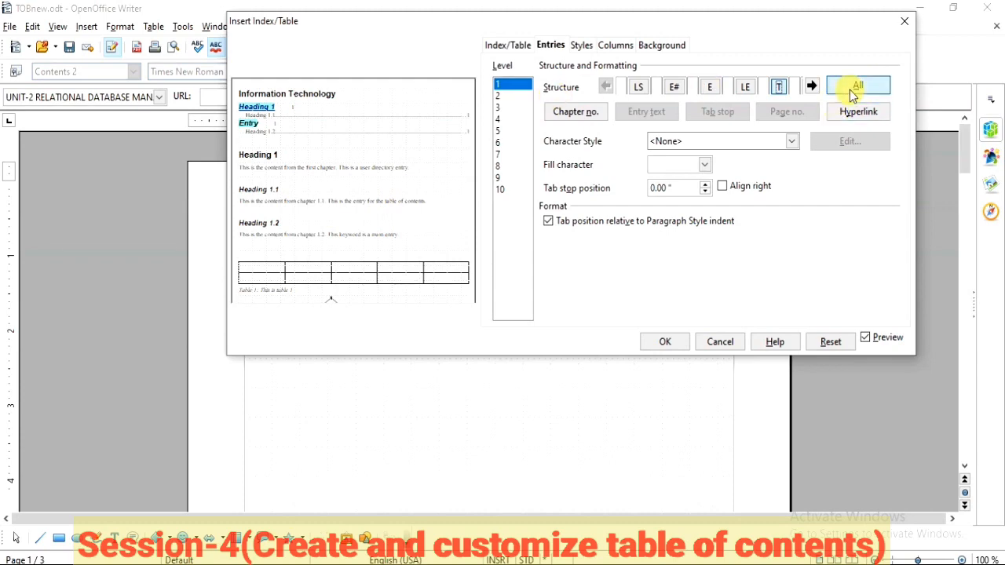
left_click(667, 346)
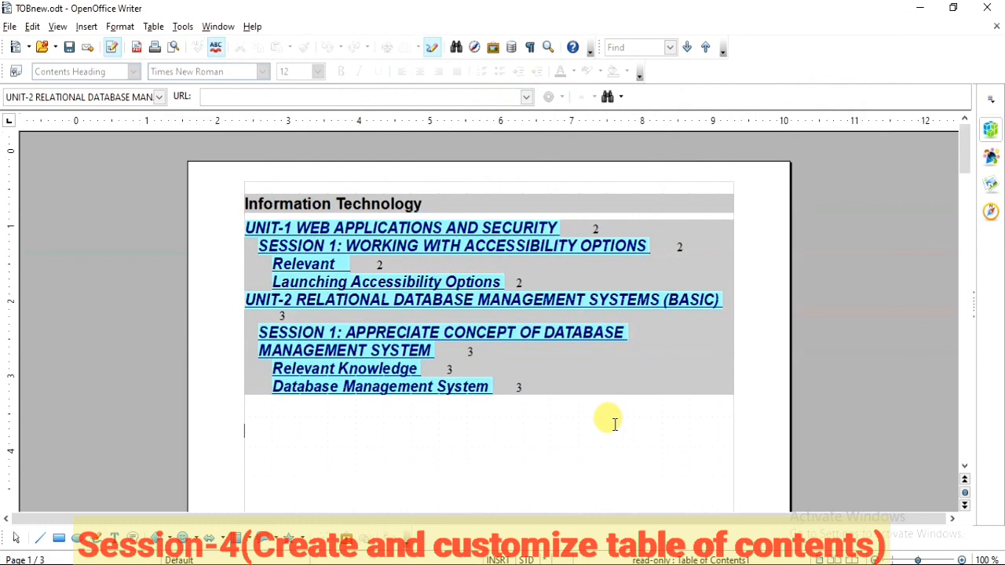
Step: Test the Database Management System hyperlink in the table of contents and return to page 1
left_click(612, 421)
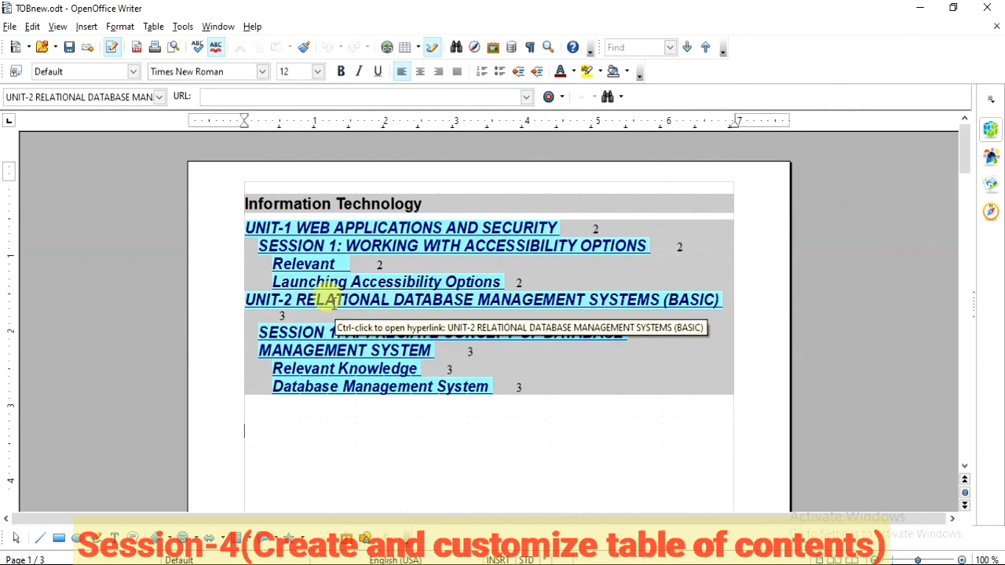
left_click(351, 393, "ctrl")
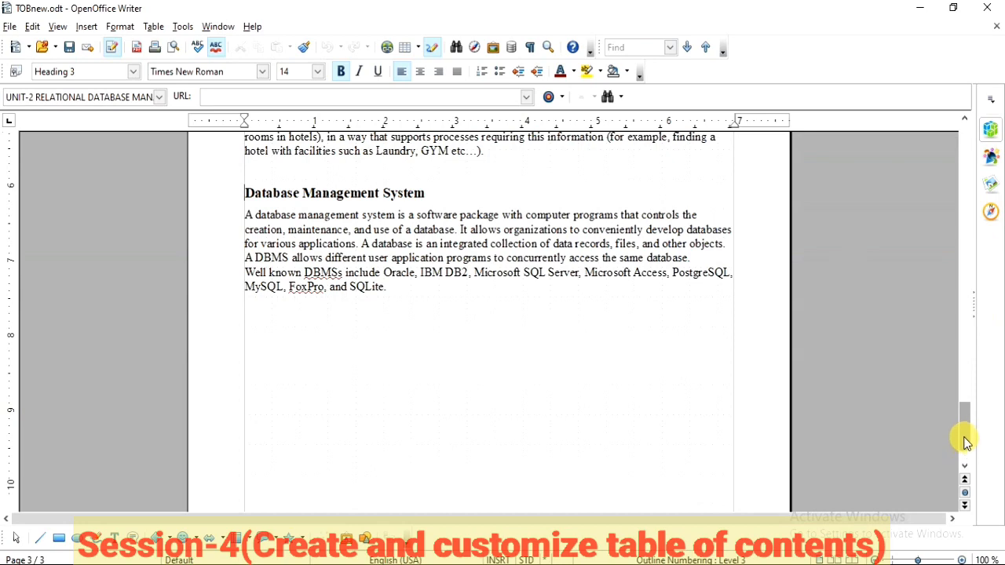
left_click_drag(965, 441, 966, 150)
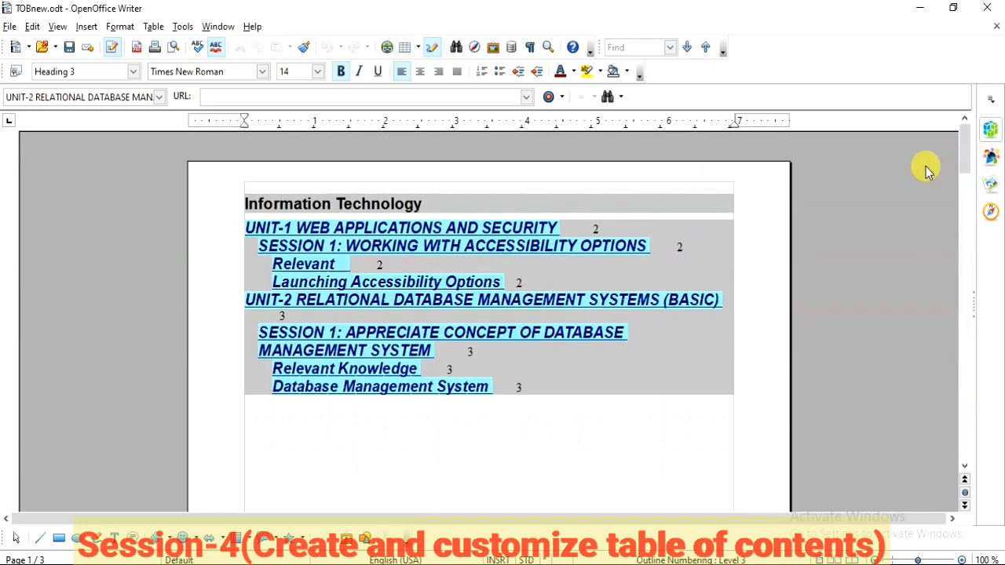
Step: Edit the table of contents and assign the Contents Heading paragraph style to Level 1
right_click(629, 274)
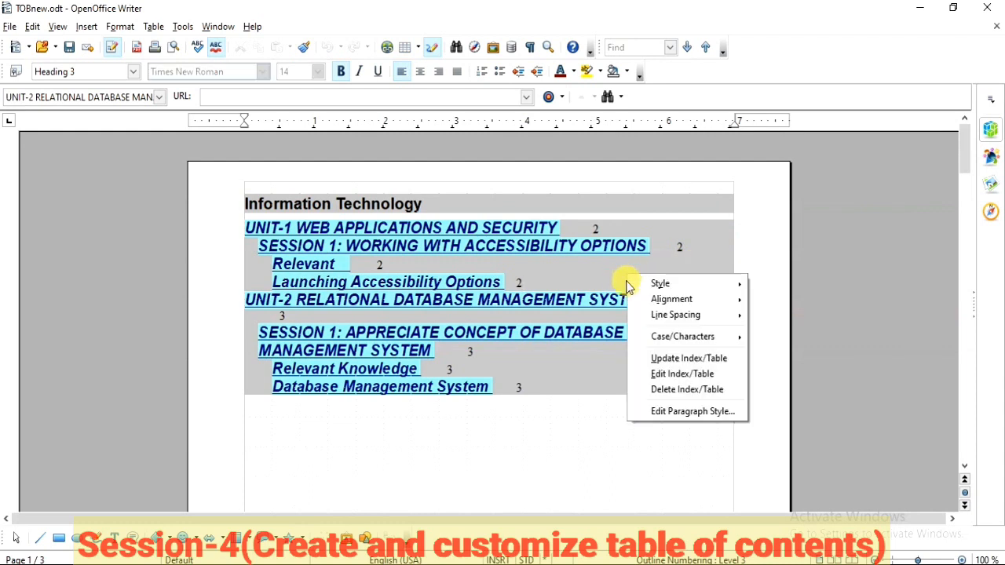
left_click(656, 377)
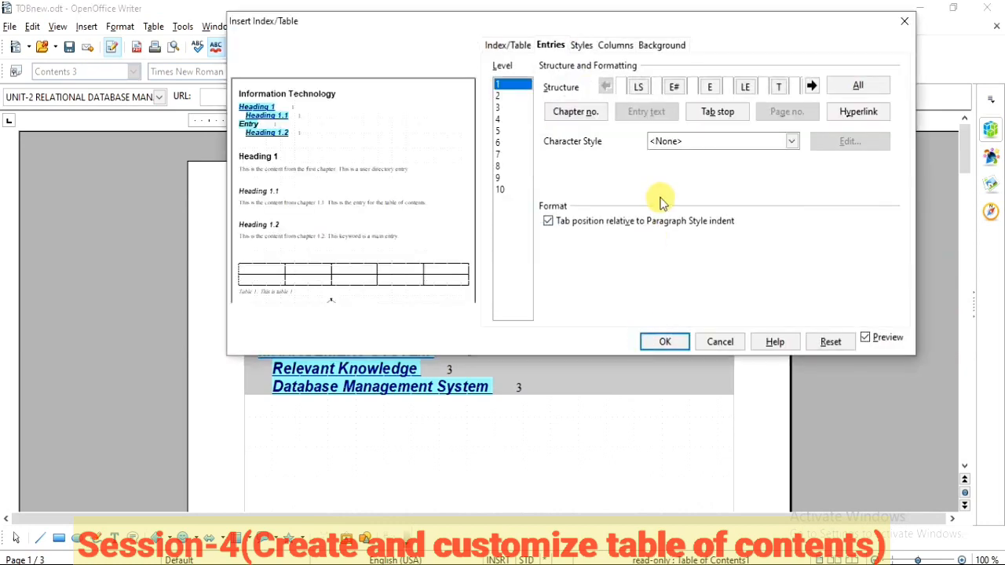
left_click(583, 45)
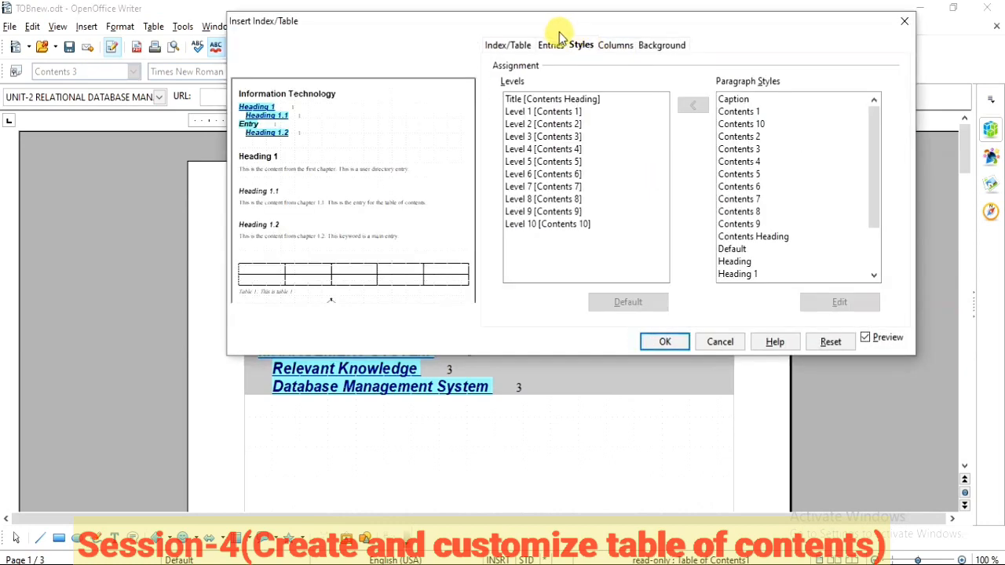
left_click_drag(537, 24, 672, 20)
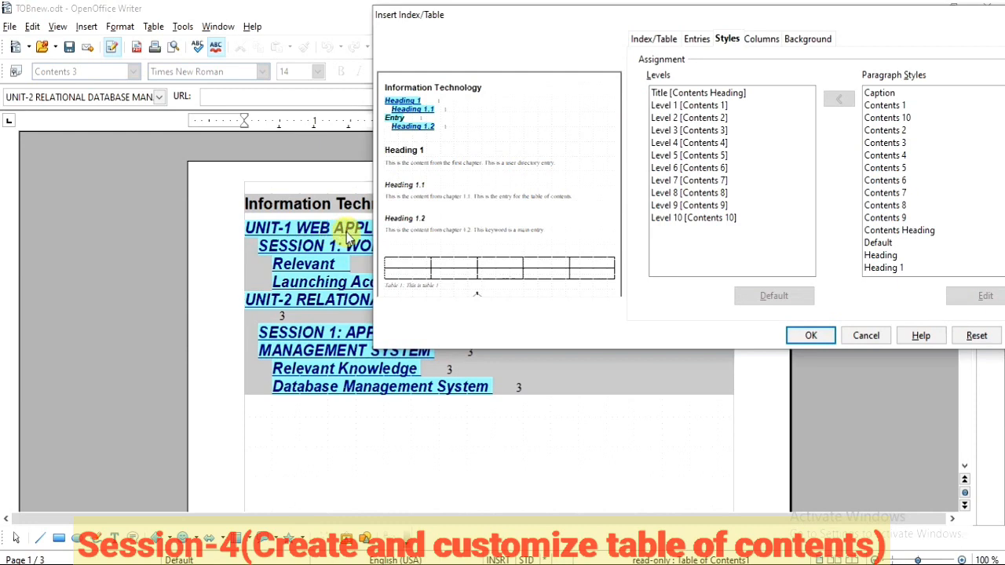
left_click(685, 108)
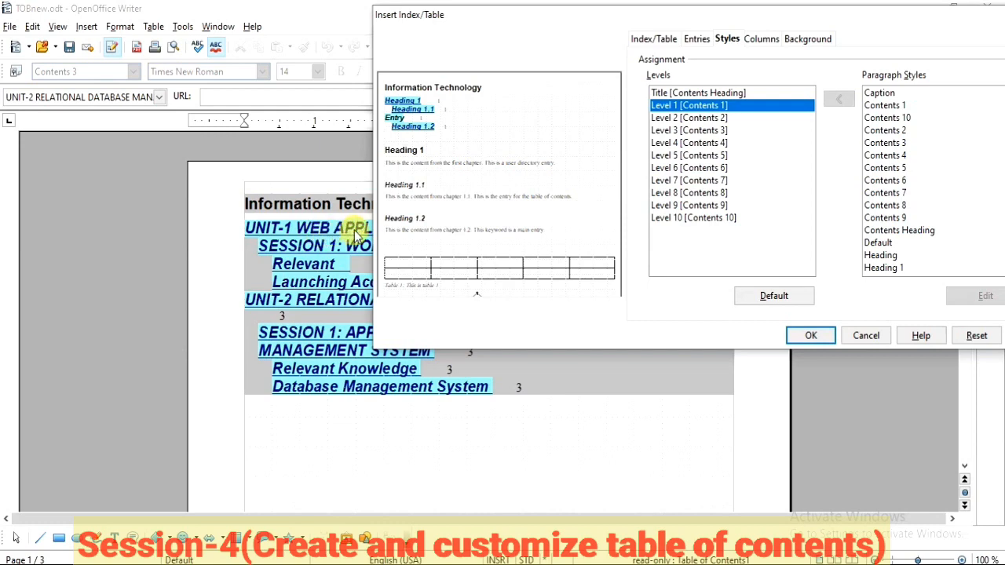
left_click(905, 233)
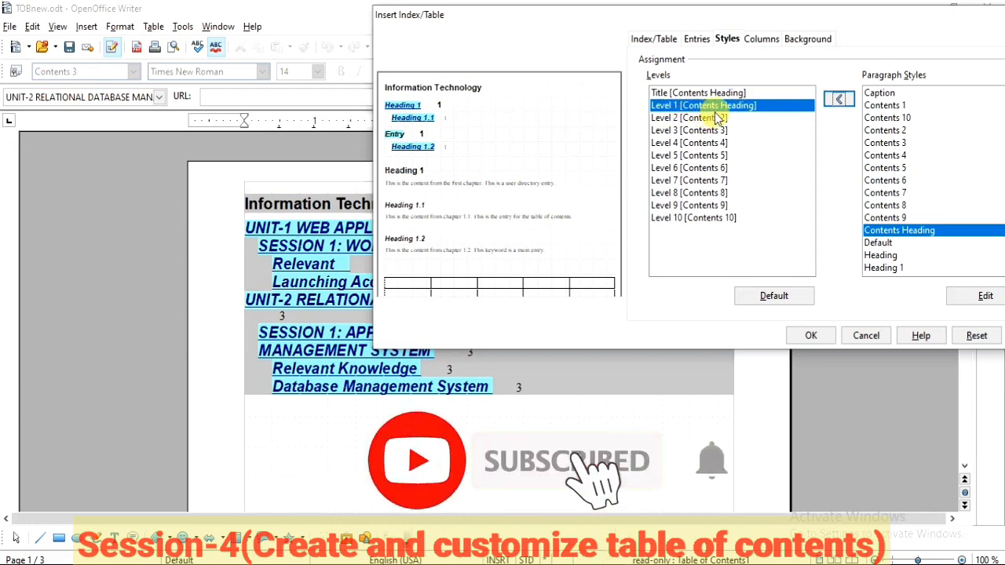
Step: Give the Contents Heading paragraph style a full box border with a 2.50 pt orange line and apply the edits to the table of contents
left_click(974, 295)
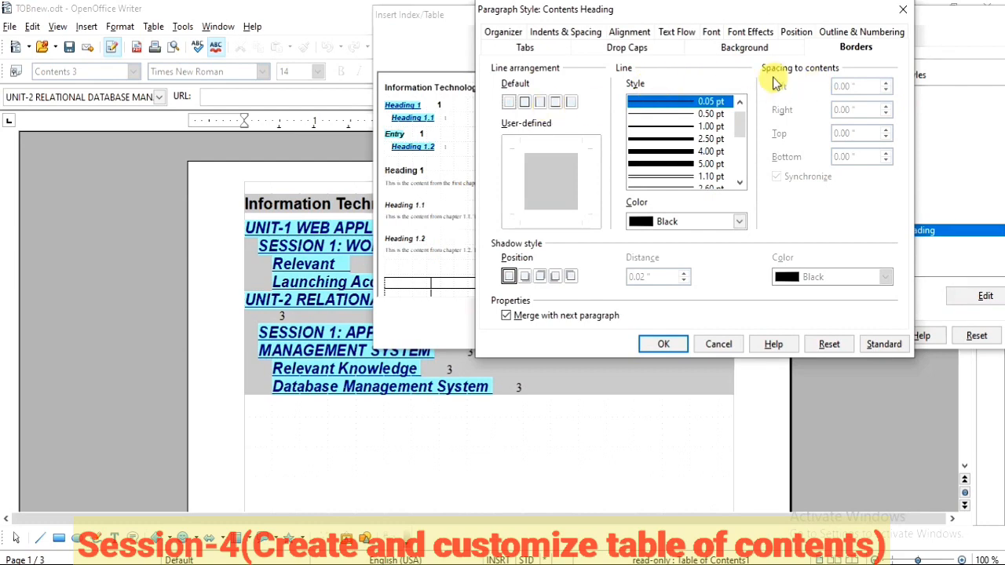
left_click(525, 103)
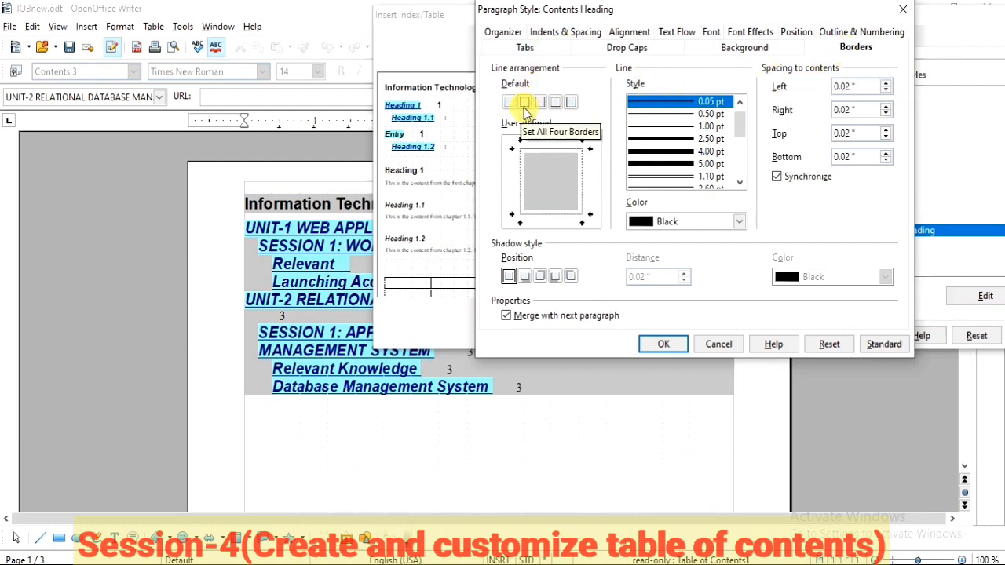
left_click(685, 141)
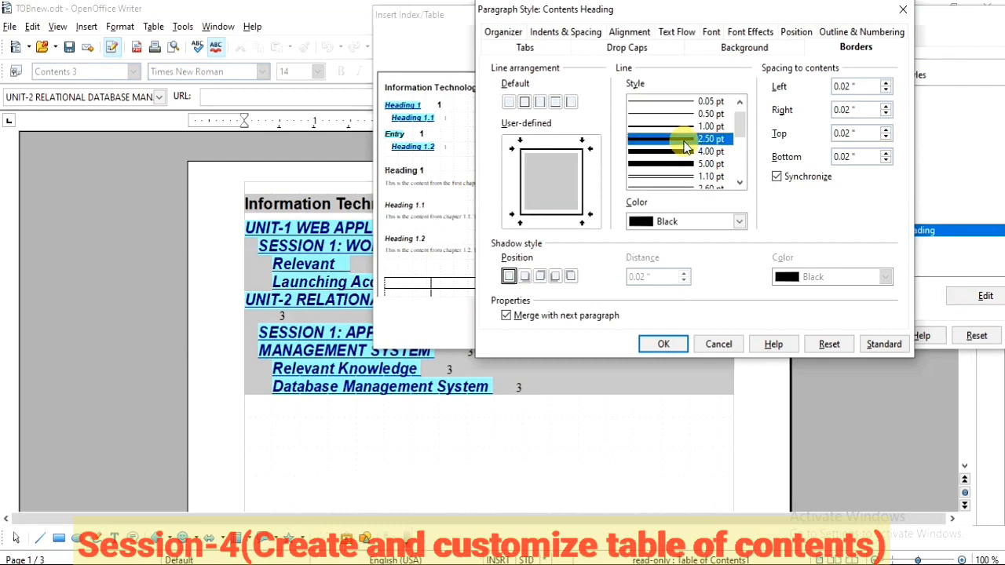
left_click(739, 222)
left_click(703, 263)
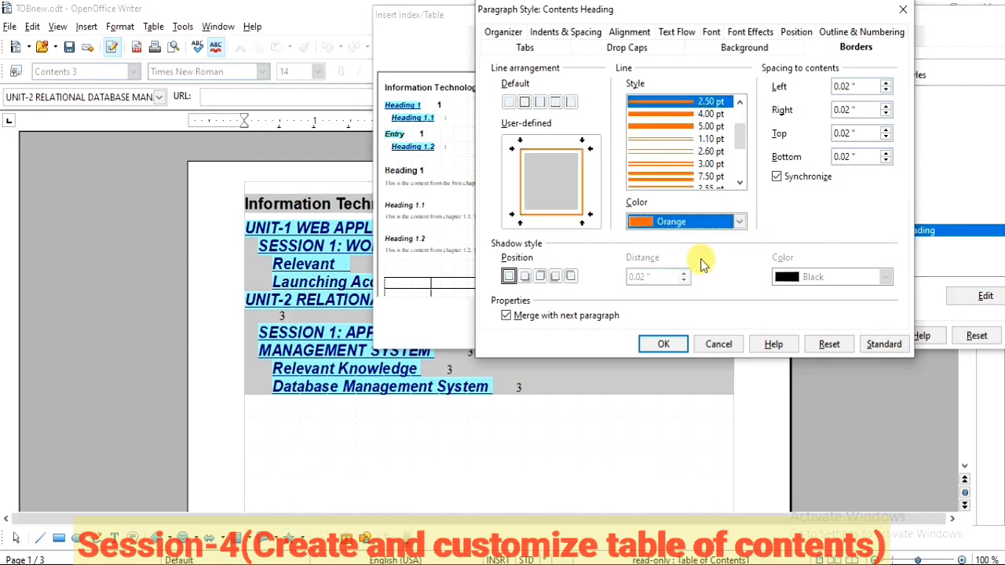
scroll(660, 138, "down", 1)
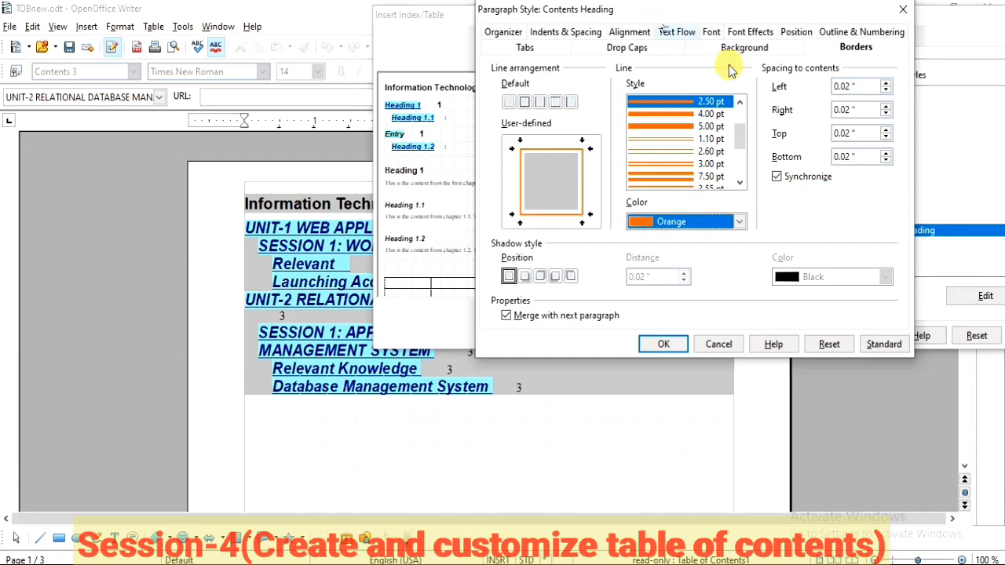
left_click(752, 50)
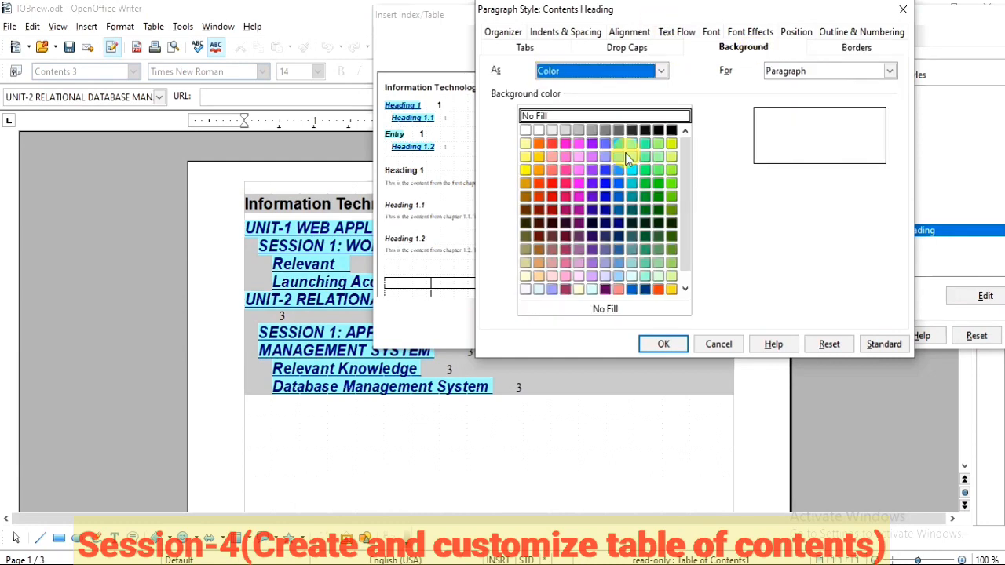
left_click(846, 49)
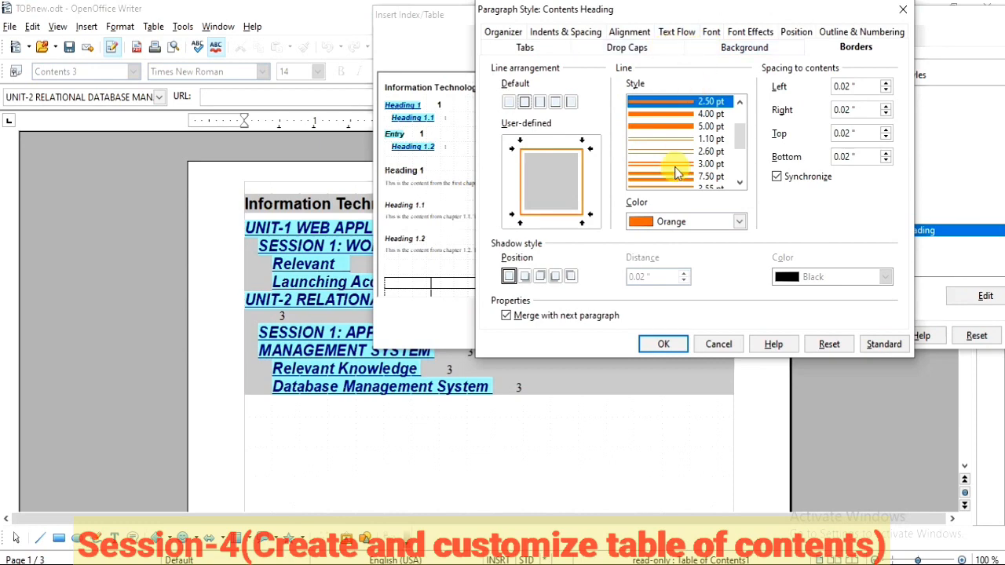
left_click(663, 344)
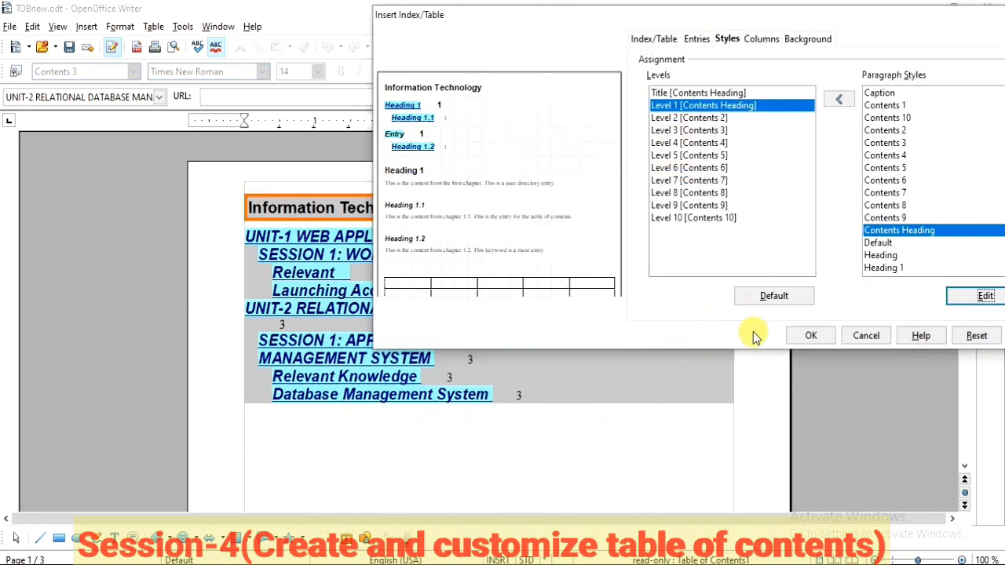
left_click(807, 338)
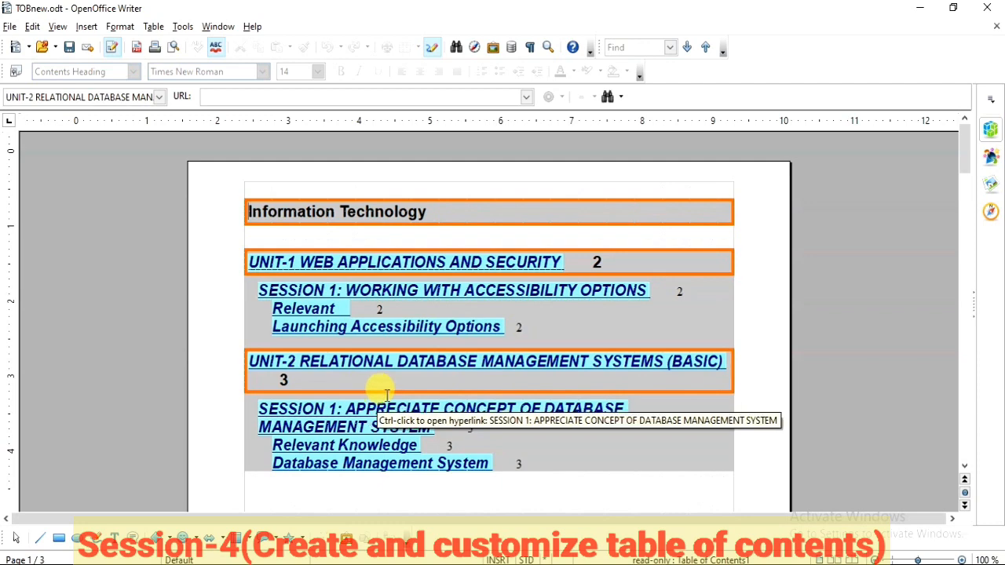
Step: Edit the table of contents and set its number of columns to 2
right_click(616, 323)
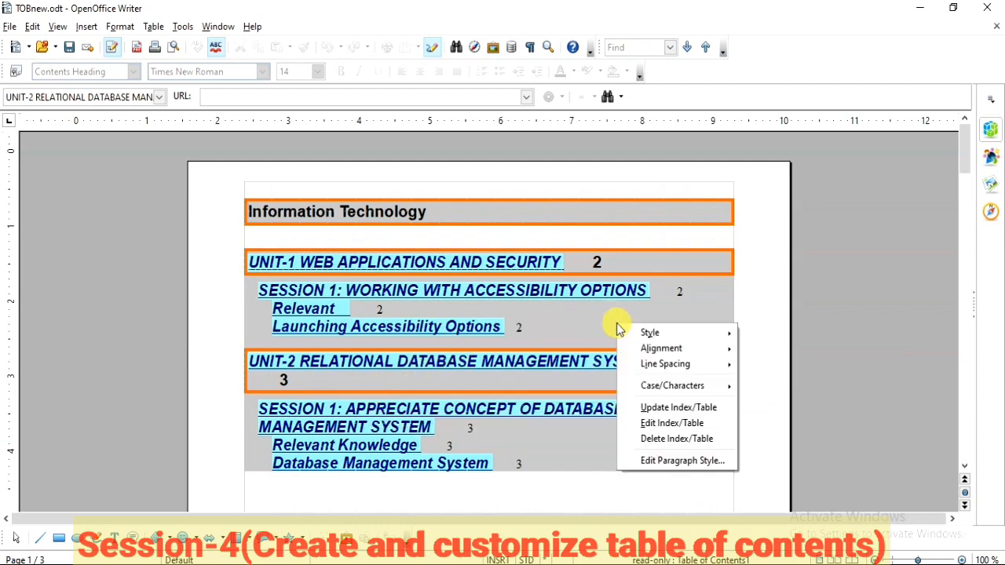
left_click(651, 425)
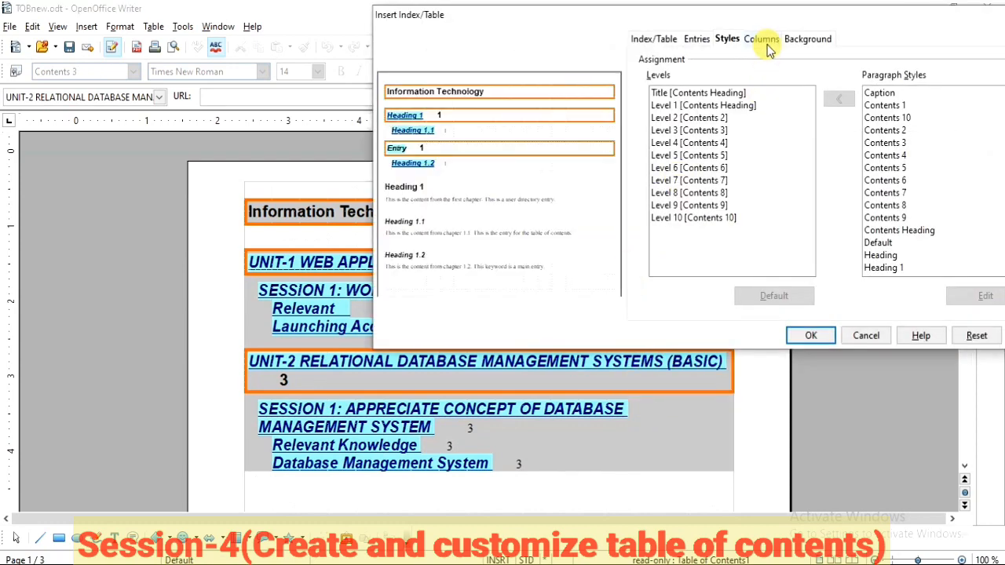
left_click(761, 39)
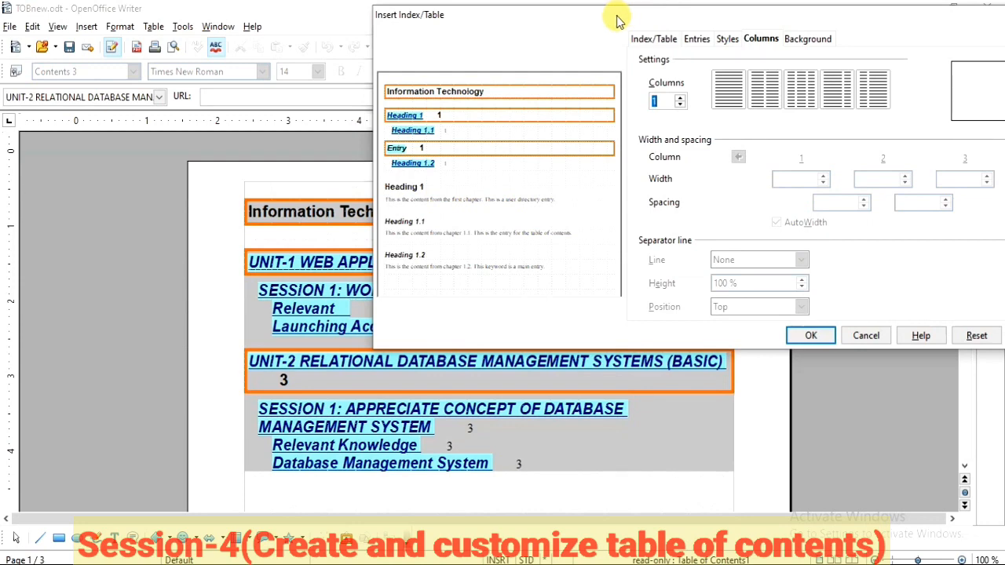
left_click_drag(617, 21, 581, 11)
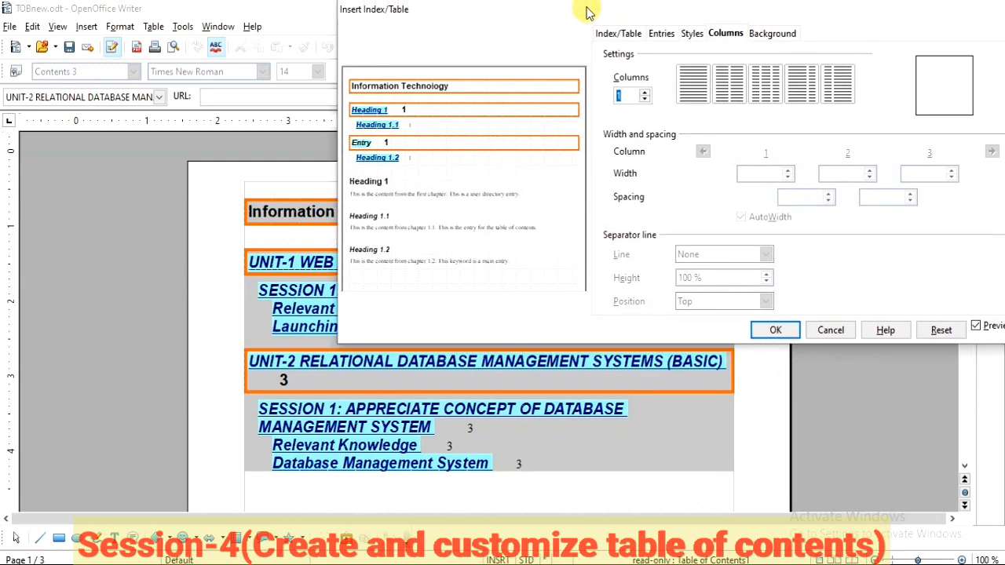
double_click(621, 95)
type("4")
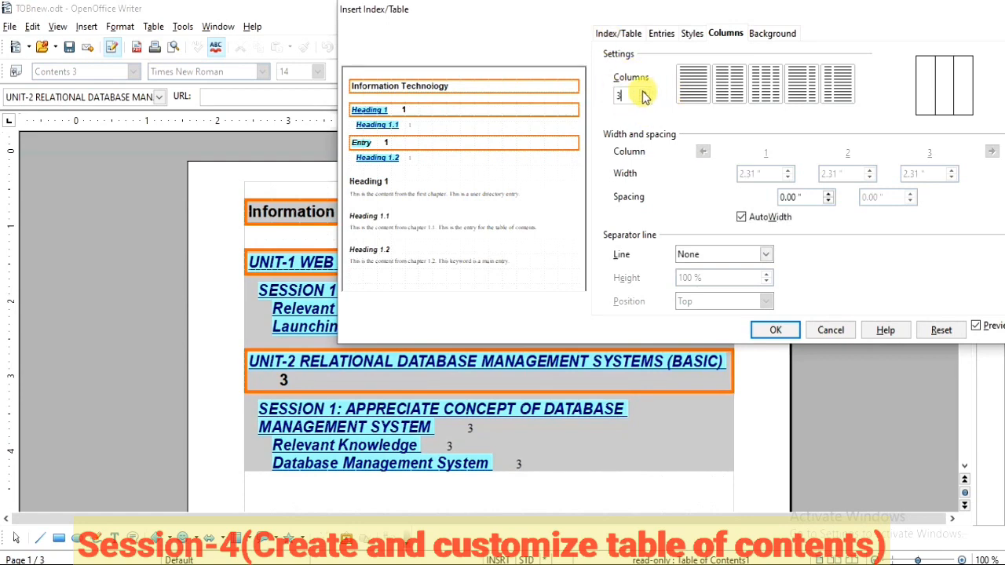
left_click(645, 99)
left_click(644, 99)
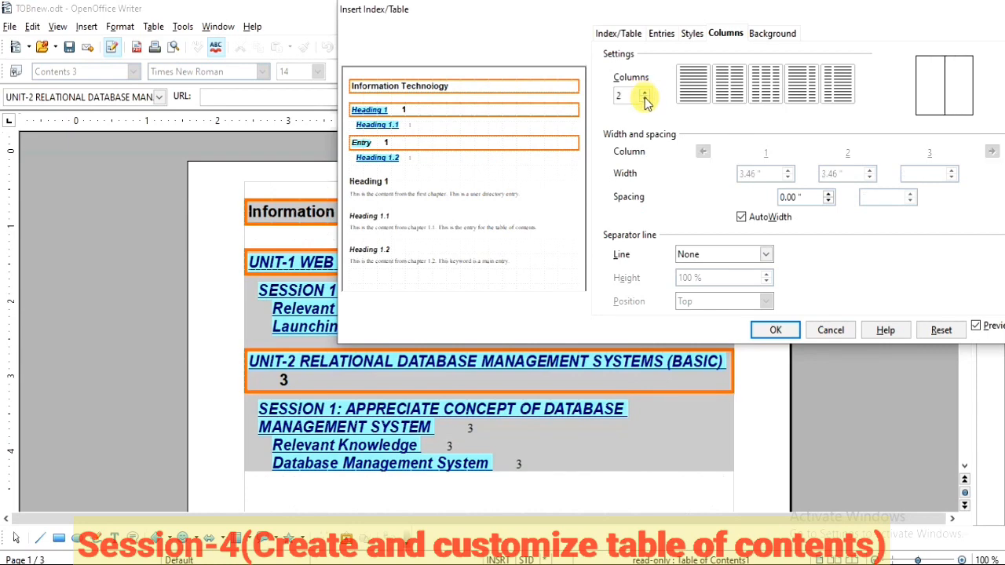
Step: Choose the layout of 2 columns with equal size, set the column spacing to 0.40", and apply it to the table of contents
left_click(733, 92)
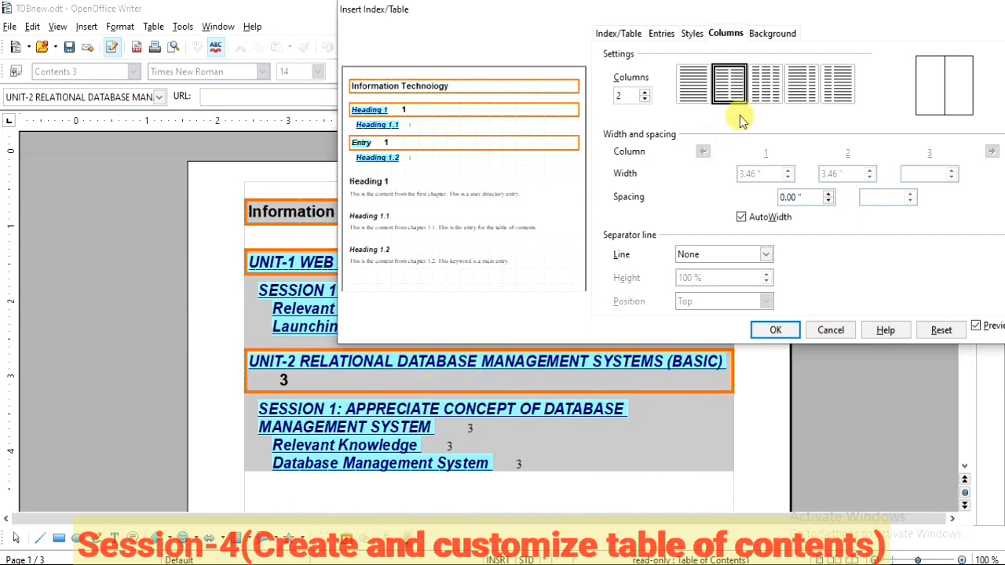
left_click(763, 83)
left_click(730, 83)
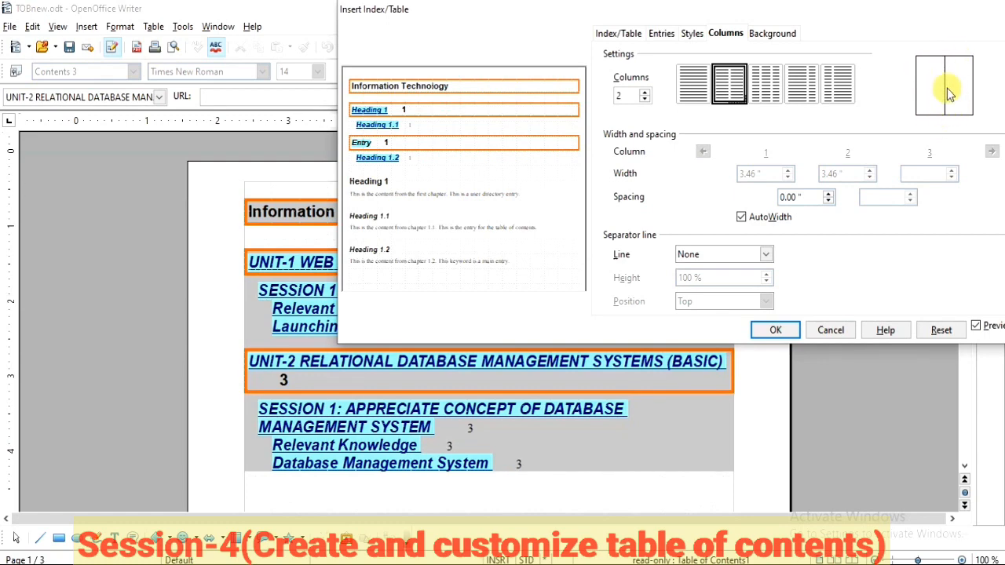
left_click(831, 196)
left_click(778, 328)
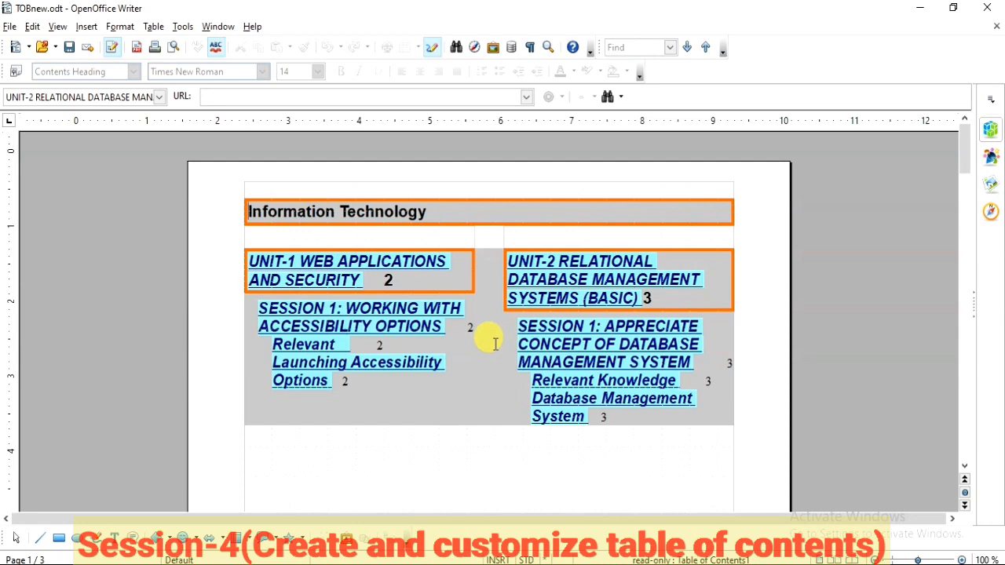
Step: Edit the table of contents again and set its layout back to a single column
right_click(500, 348)
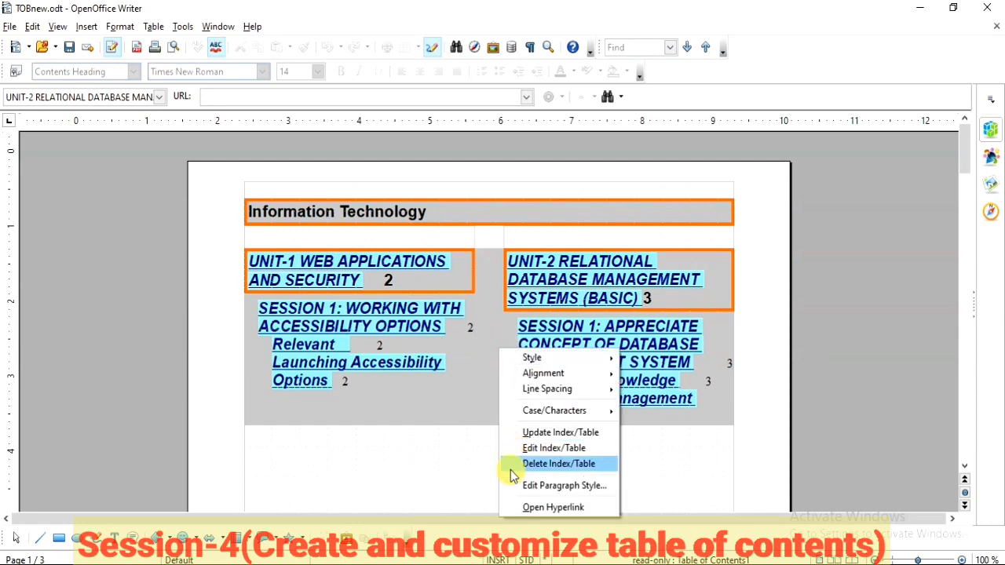
left_click(534, 450)
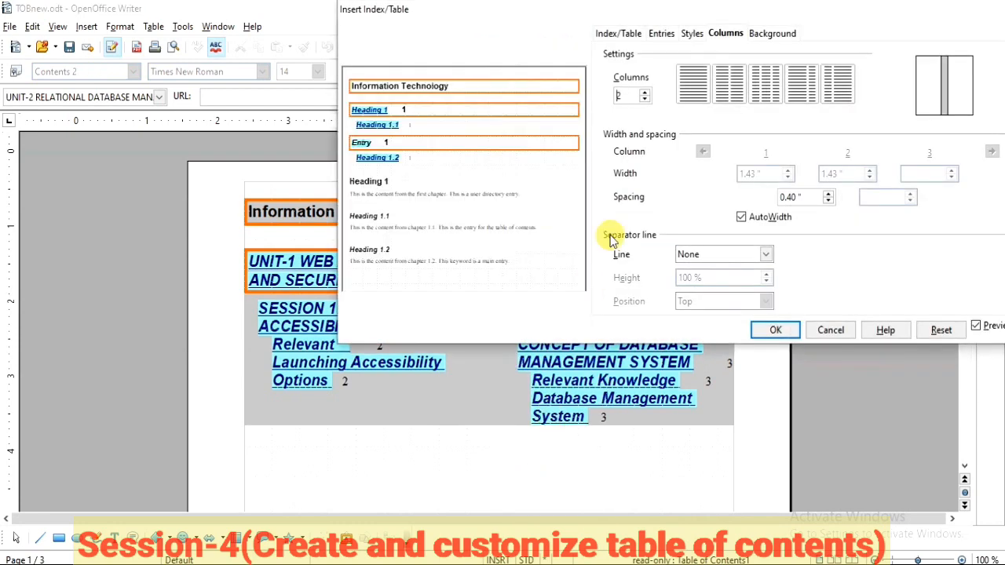
left_click(693, 83)
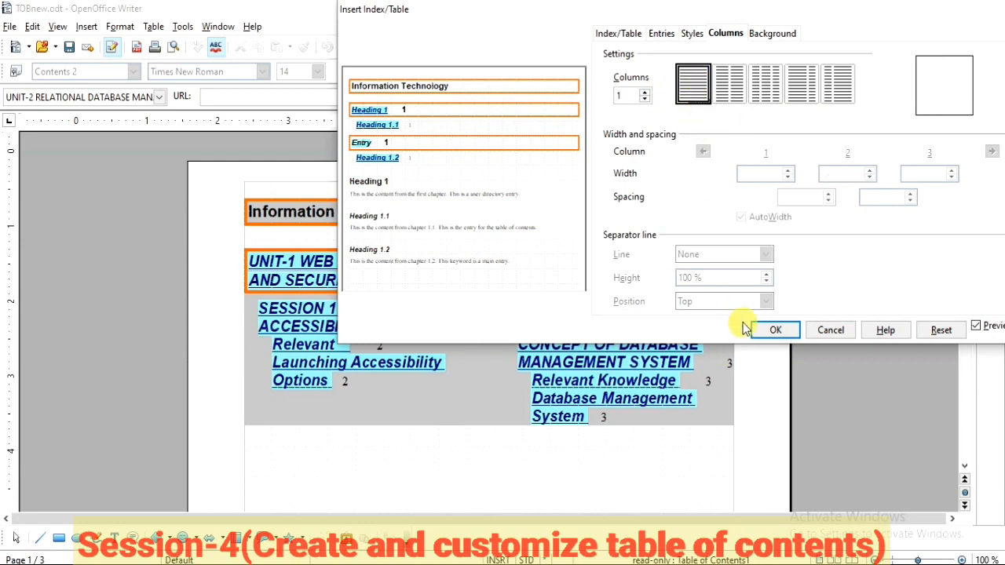
Step: Set the table of contents background to the color Yellow green 4 and apply the edits
left_click(774, 34)
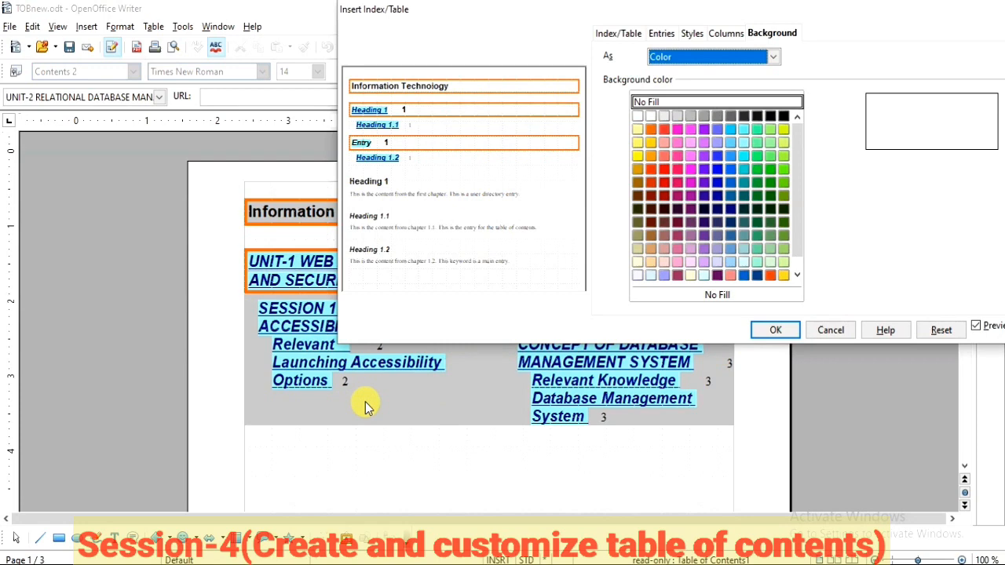
left_click(774, 56)
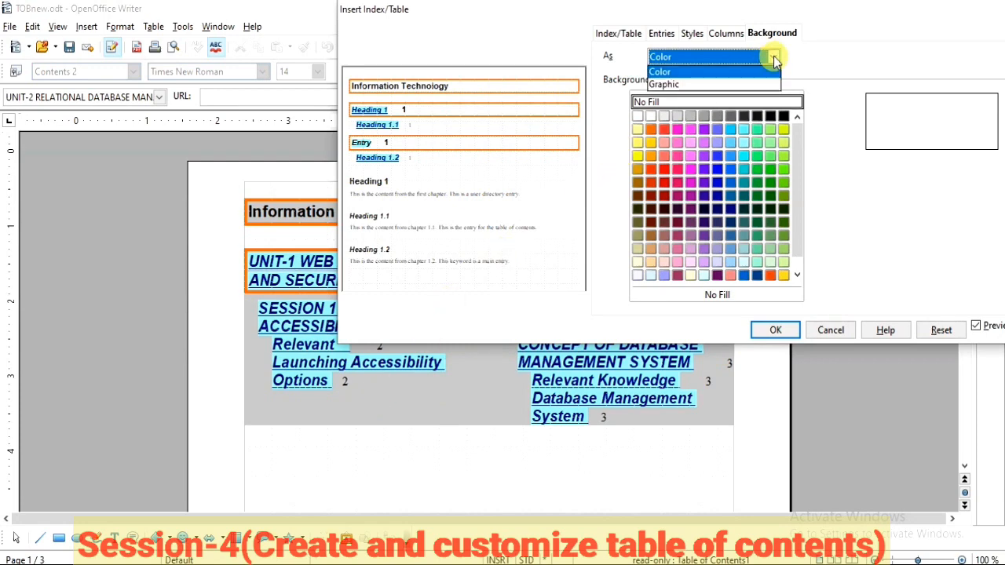
left_click(724, 71)
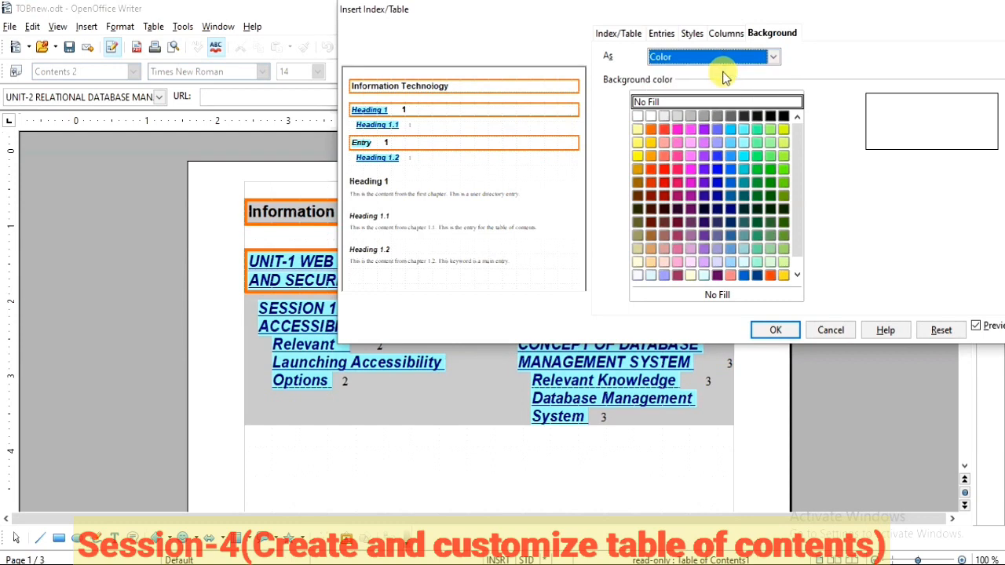
left_click(746, 130)
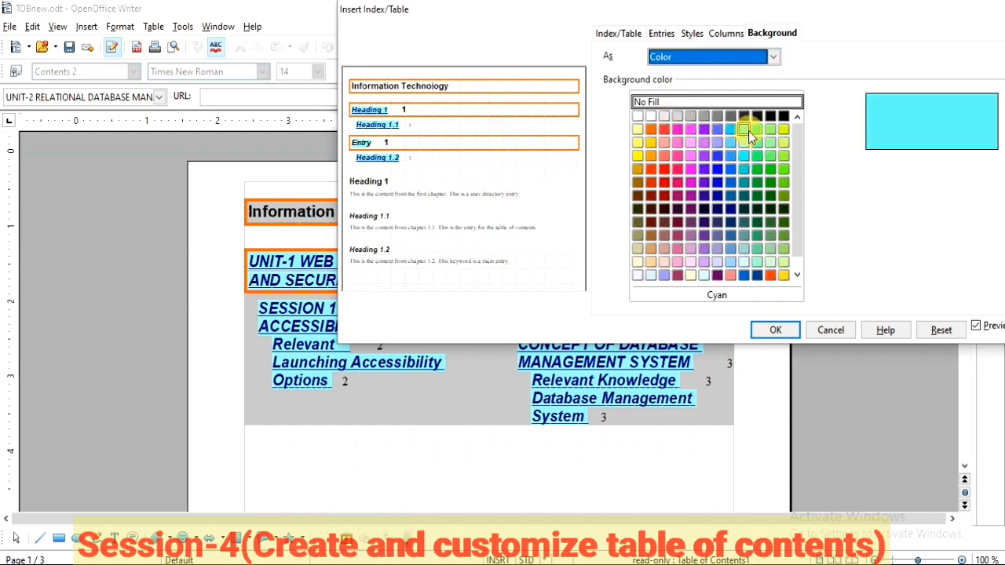
left_click(786, 181)
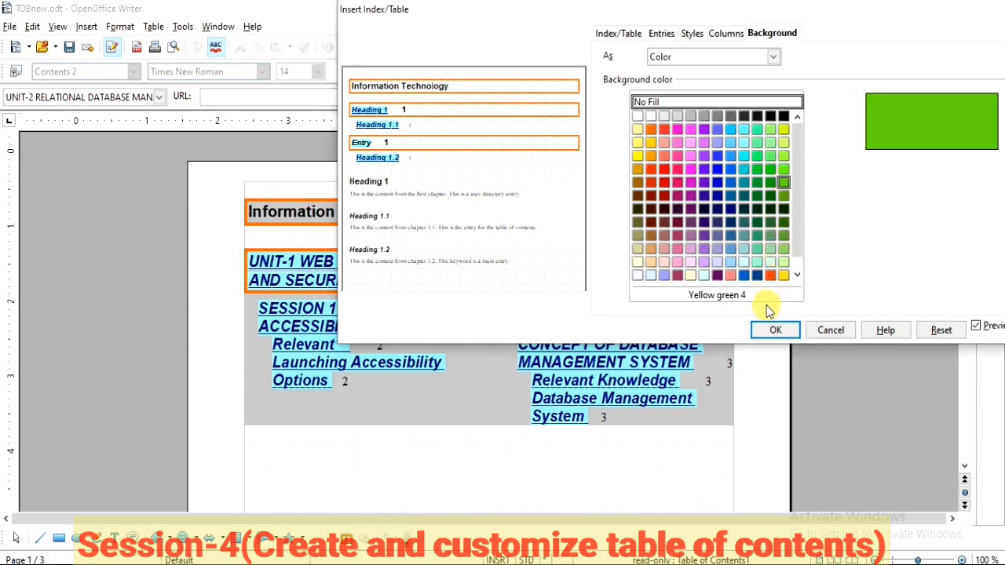
left_click(772, 332)
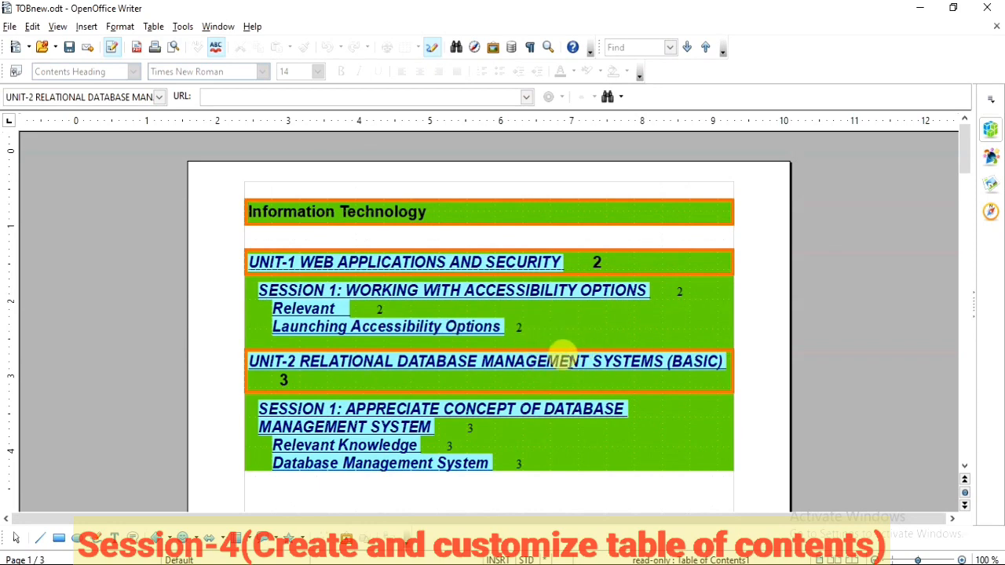
Step: Edit the table of contents again and set its background to the graphic download (1).jpg from the Desktop
right_click(589, 315)
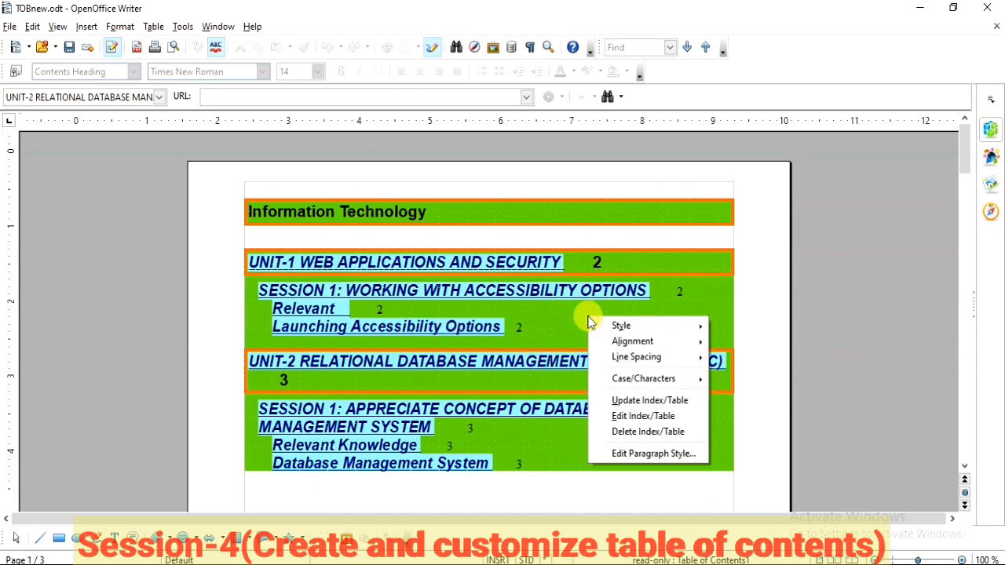
left_click(612, 418)
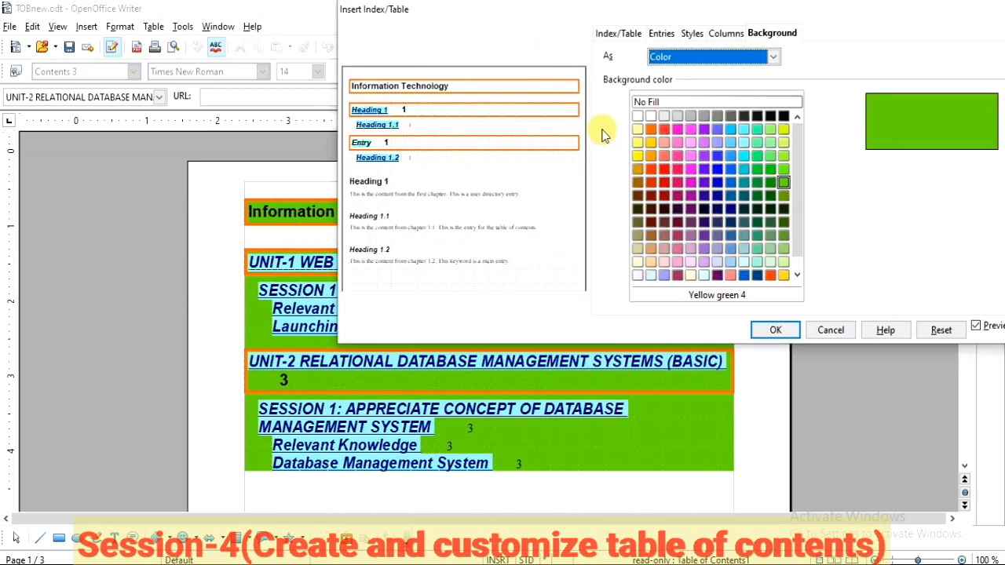
left_click(774, 56)
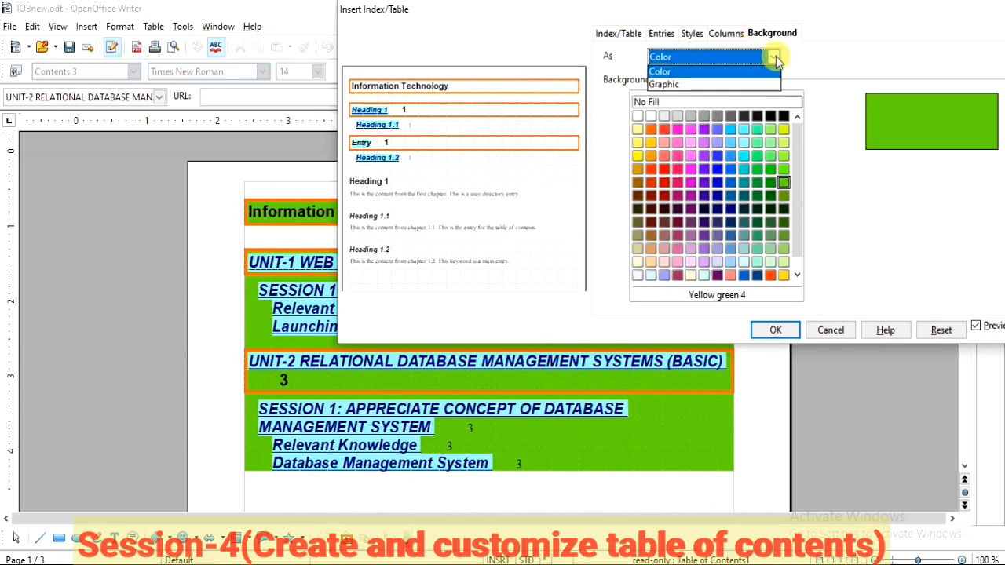
left_click(735, 84)
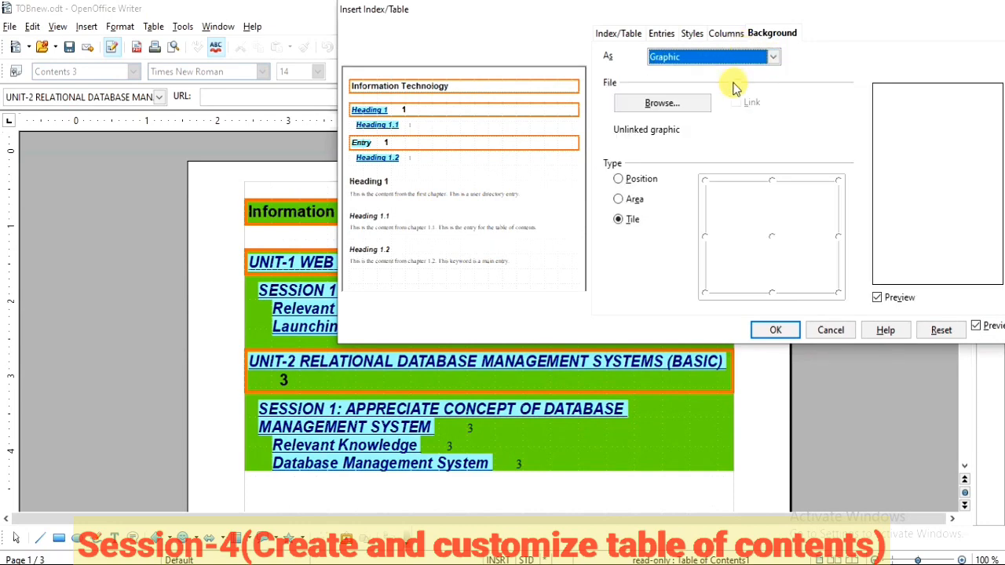
left_click(658, 105)
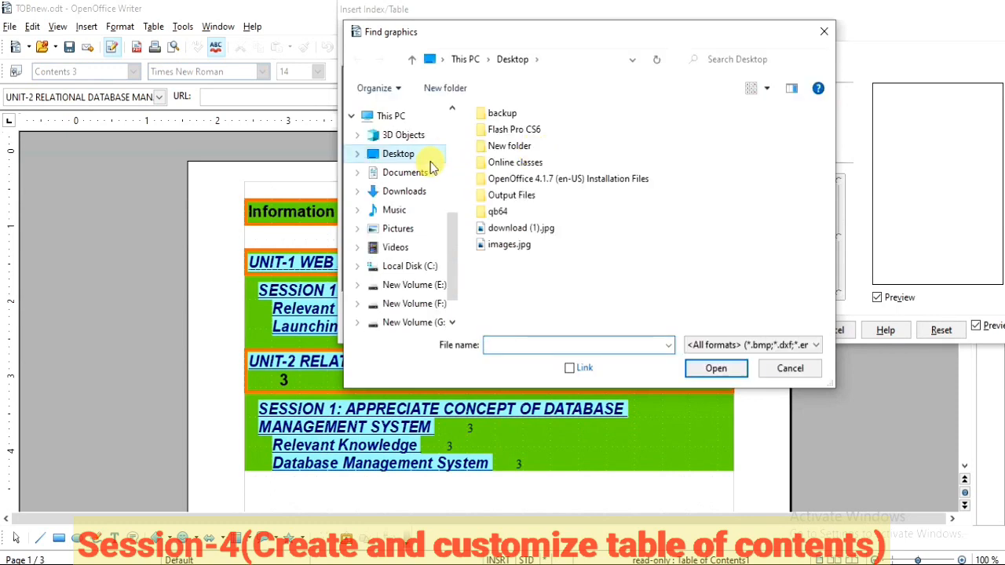
left_click(540, 233)
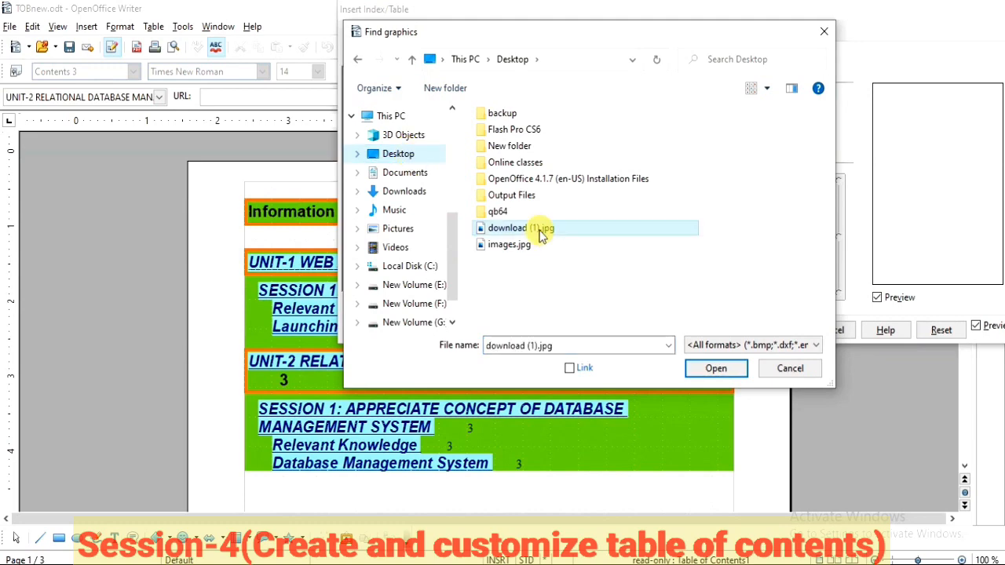
left_click(712, 369)
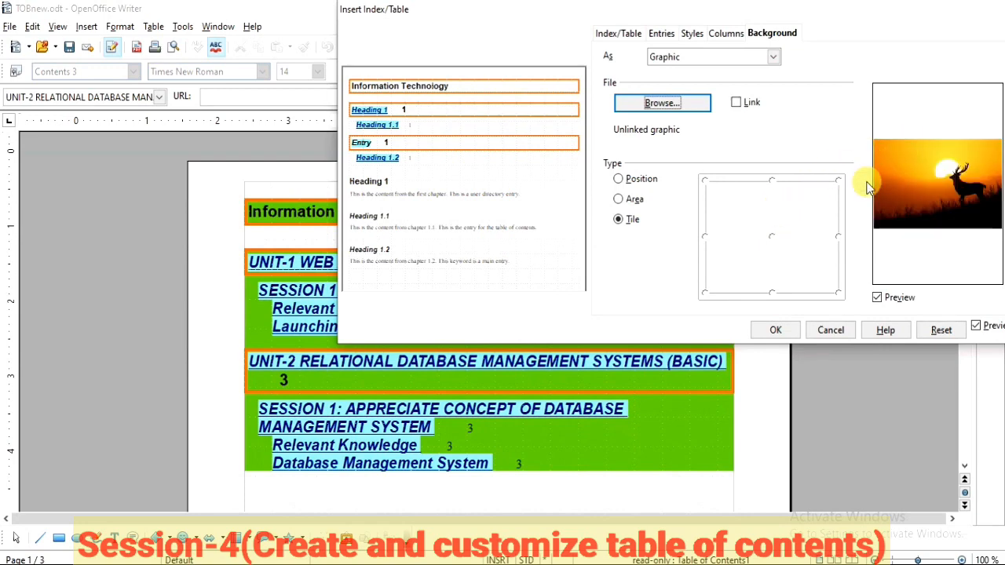
Step: Try the Position type with different anchor points for the background graphic, settle on the Area type, and apply it to the table of contents
left_click(618, 180)
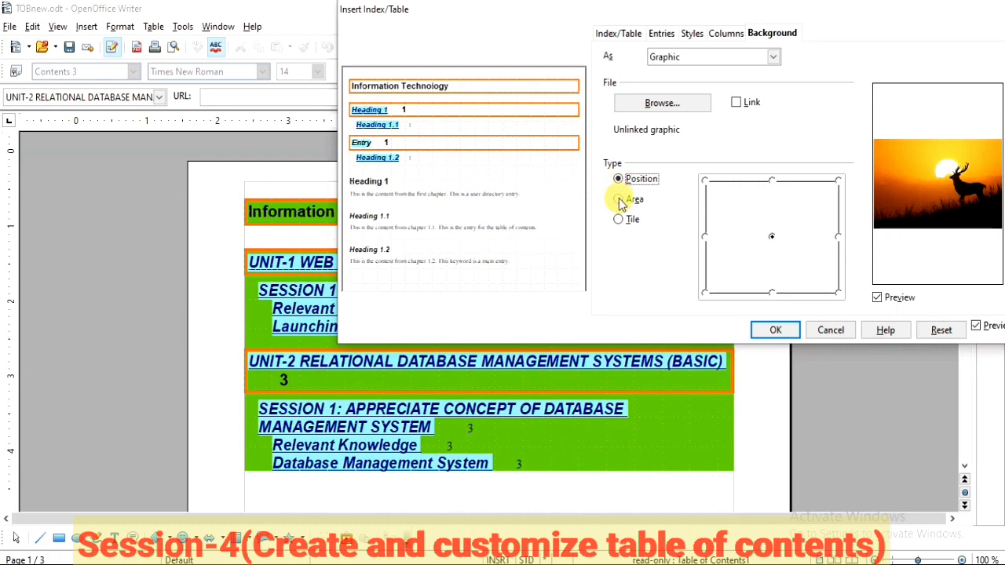
left_click(618, 199)
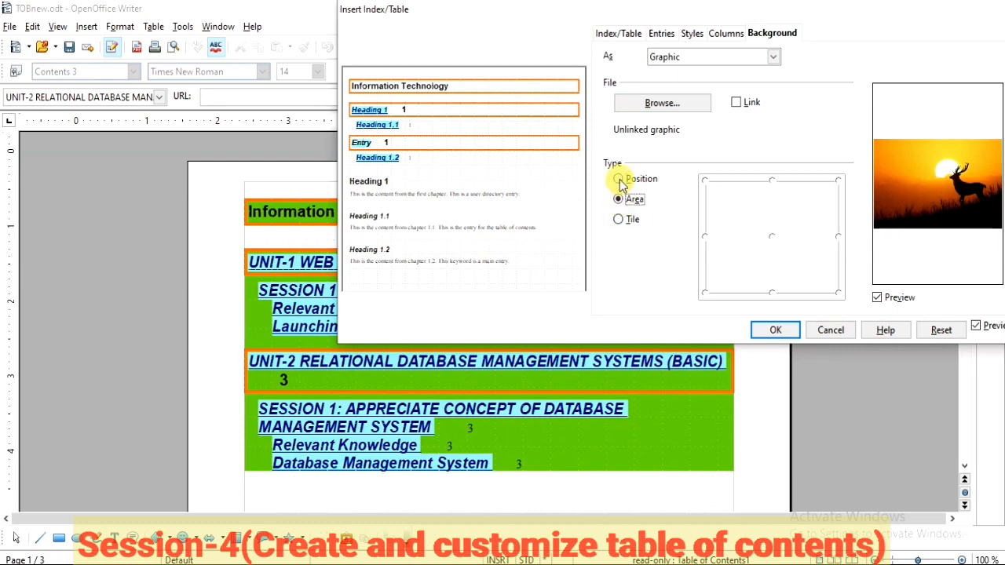
left_click(620, 180)
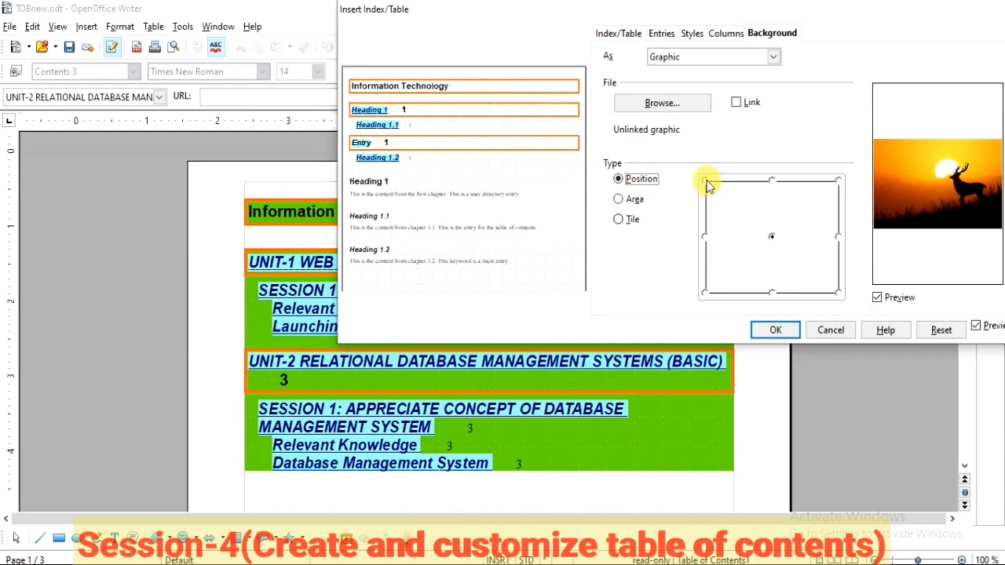
left_click(705, 181)
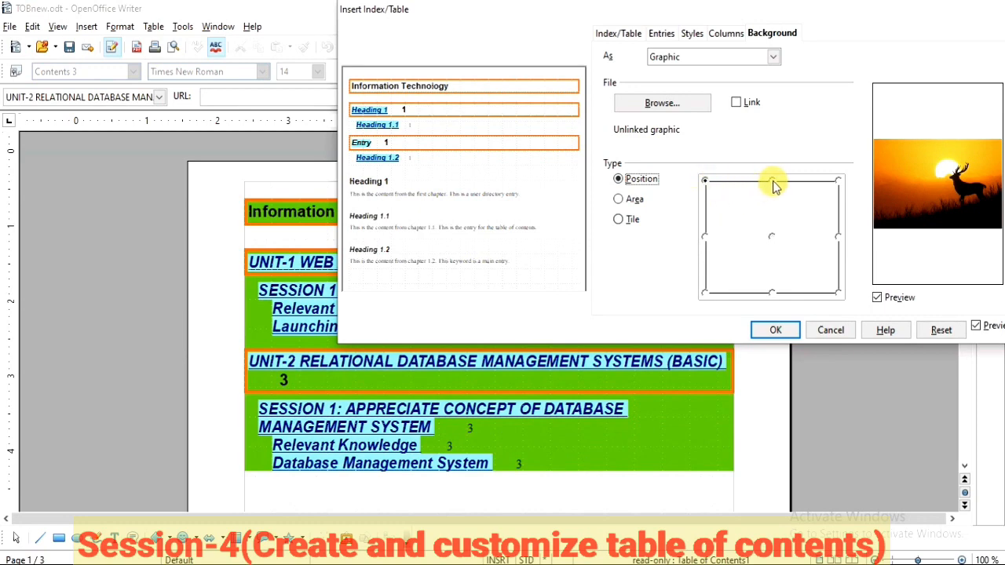
left_click(772, 236)
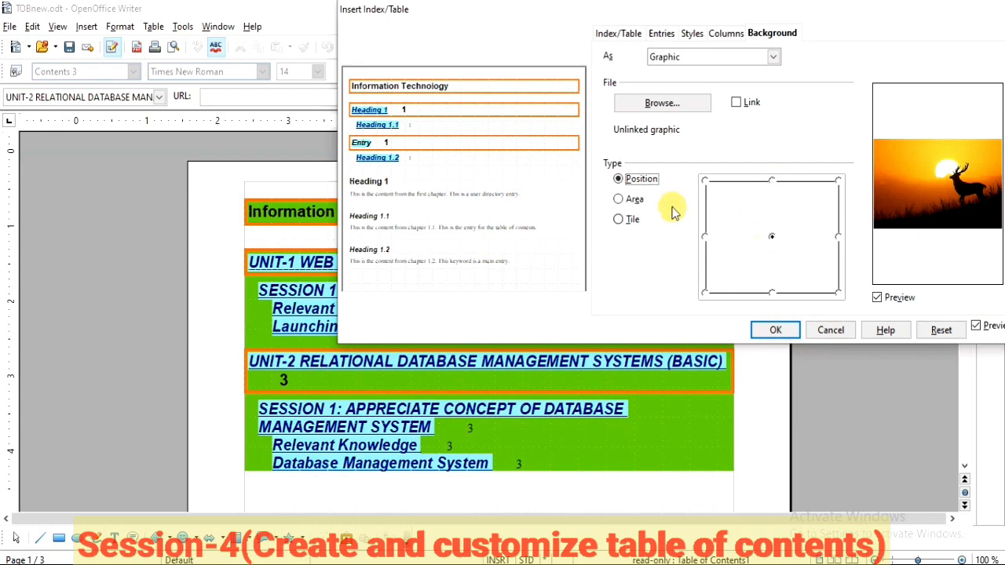
left_click(620, 201)
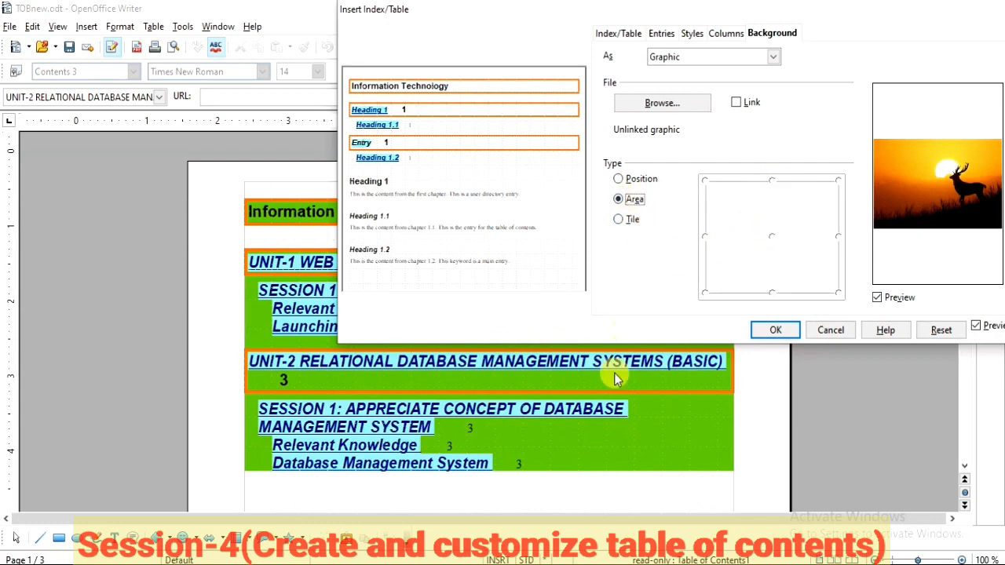
left_click(757, 329)
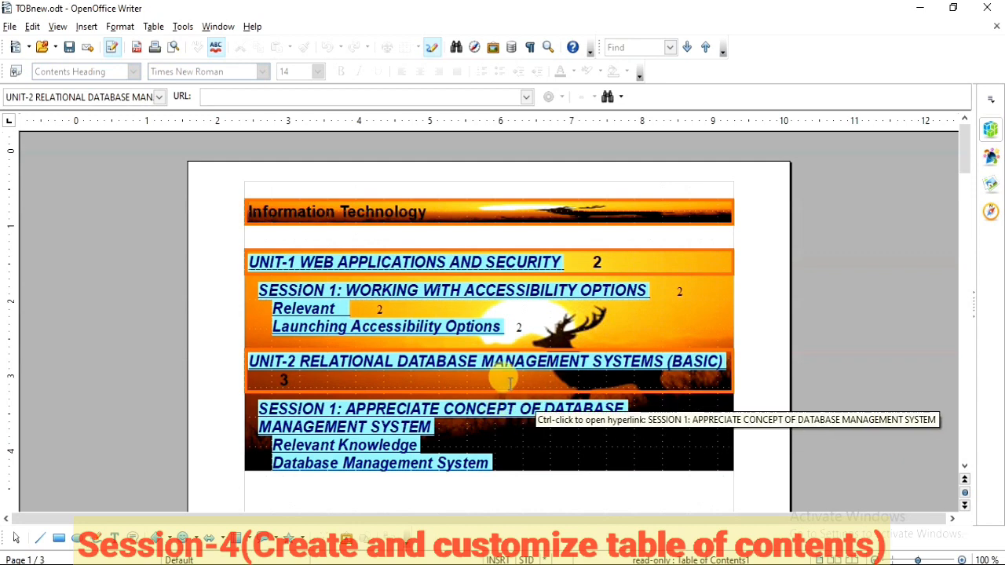
Step: Edit the table of contents and replace its background graphic with the Color option set to No Fill
right_click(614, 322)
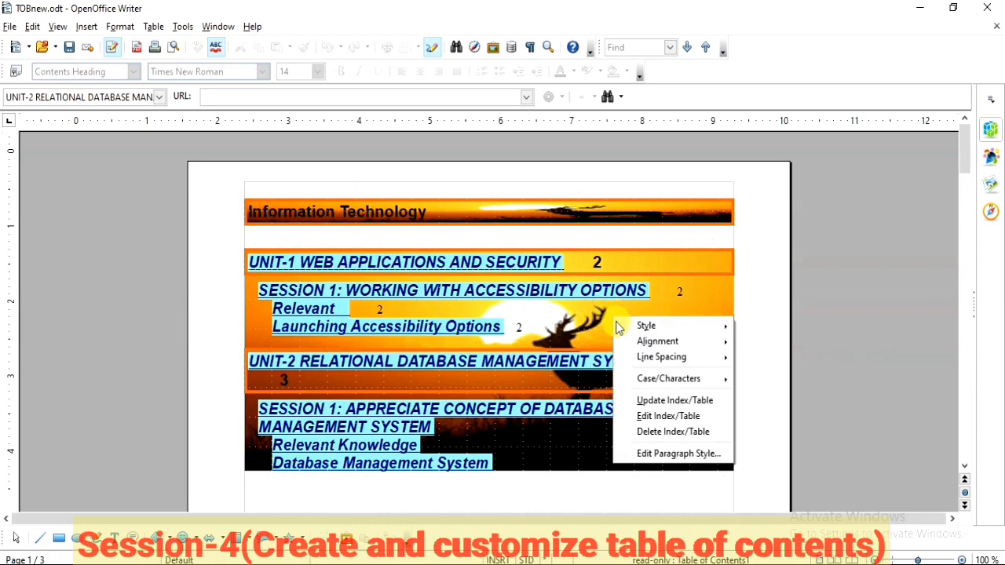
left_click(634, 416)
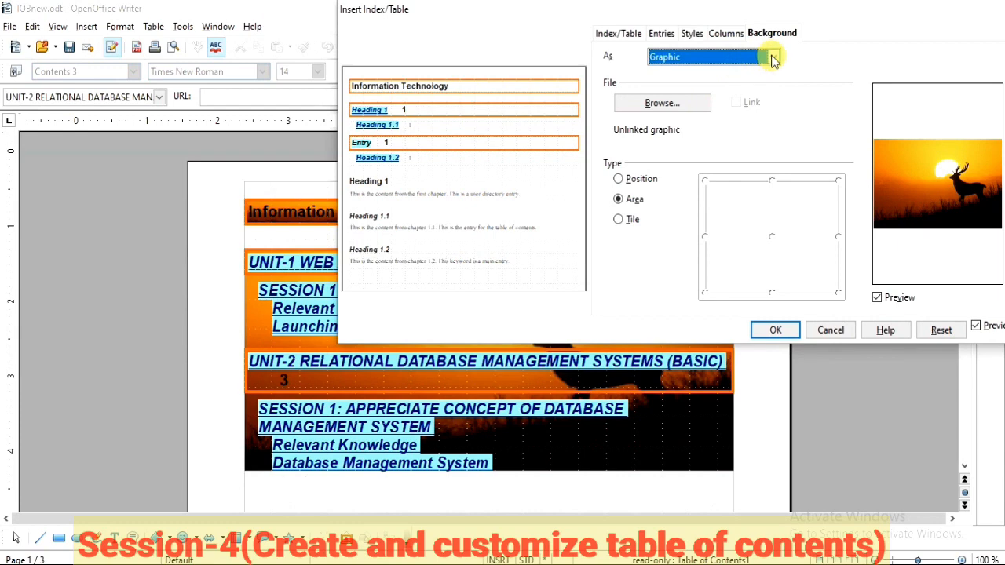
left_click(774, 59)
left_click(730, 73)
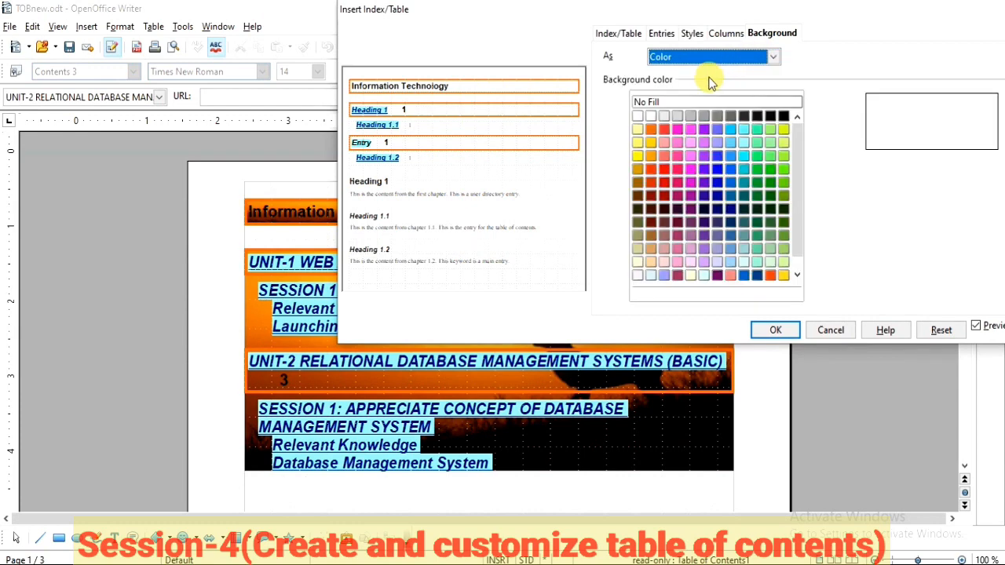
left_click(651, 103)
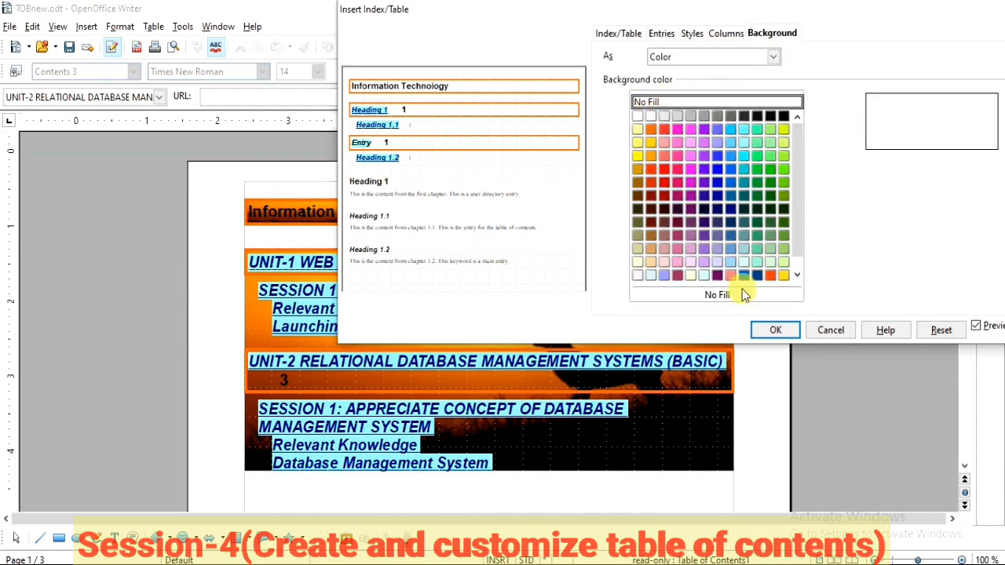
left_click(774, 330)
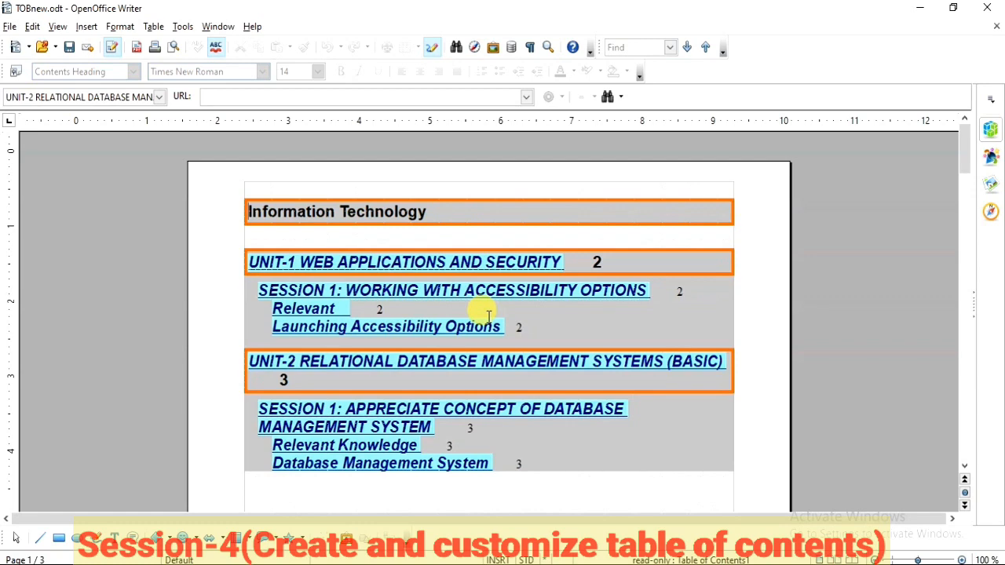
Step: Delete the whole "Information Technology" table of contents from the document
right_click(568, 320)
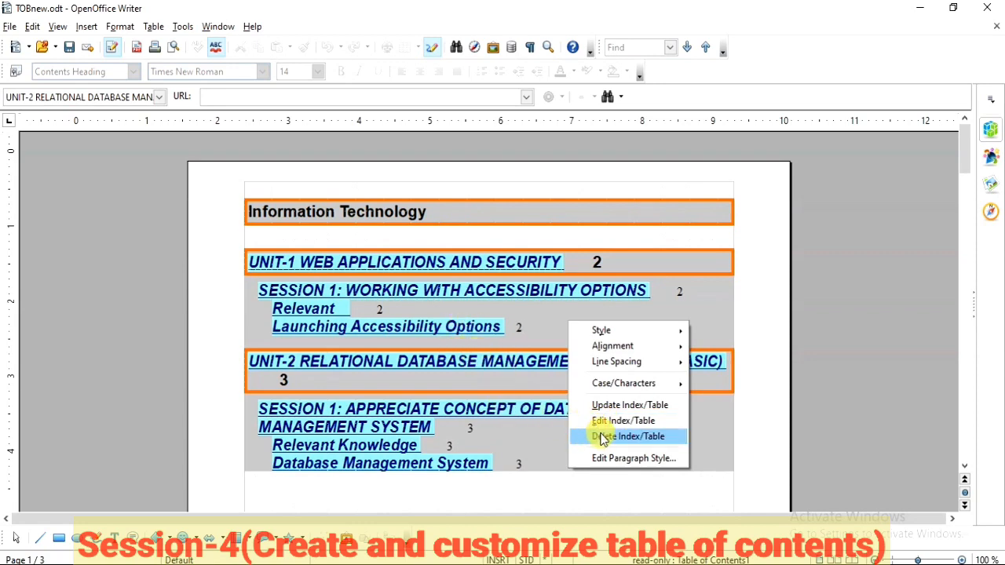
left_click(604, 440)
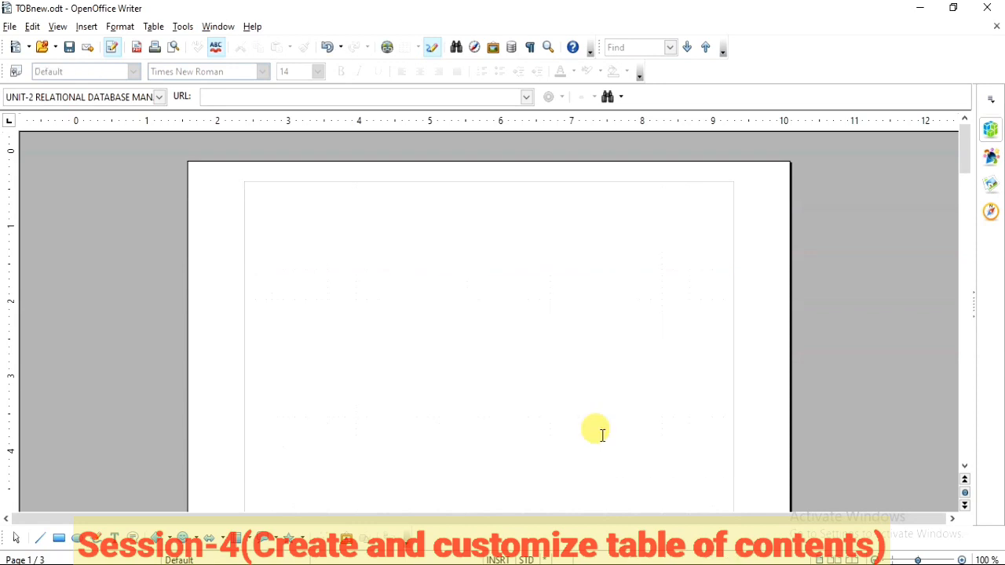